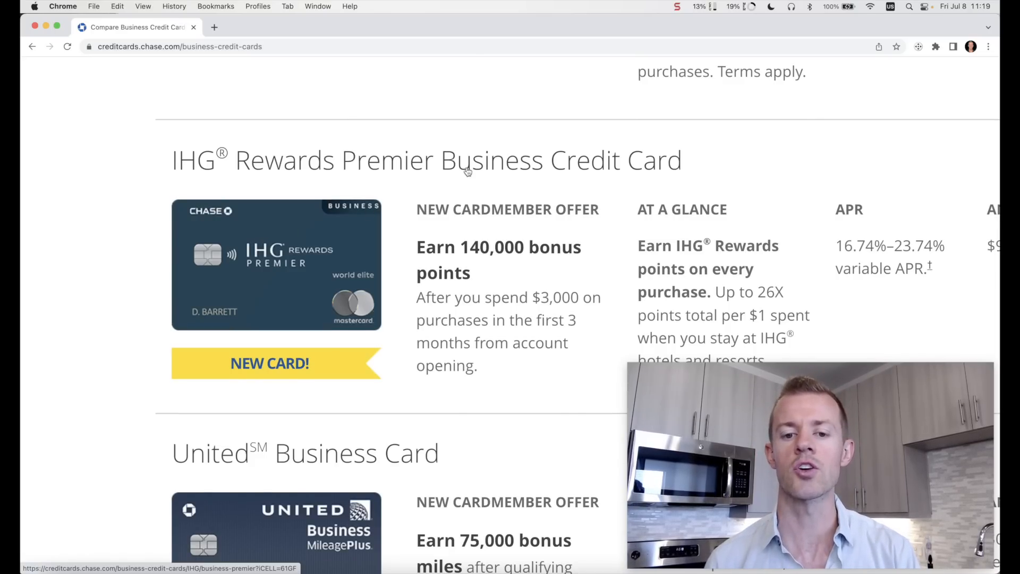
Read the new cardmember offer of the IHG Rewards Premier Business Credit Card and open the card's details page
{"action": "left_click_drag", "start_coordinate": [462, 245], "coordinate": [477, 271]}
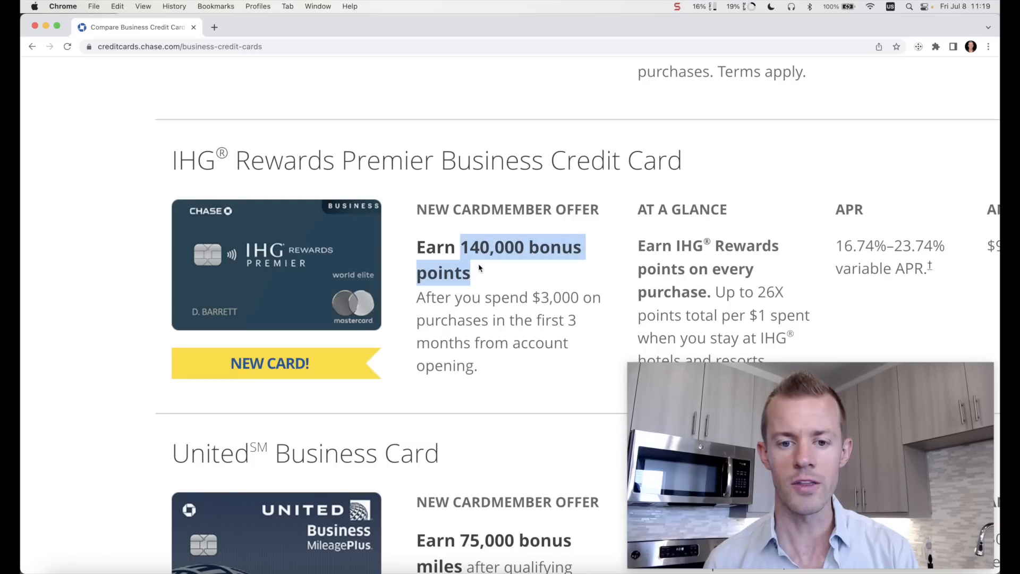
{"action": "triple_click", "coordinate": [555, 297]}
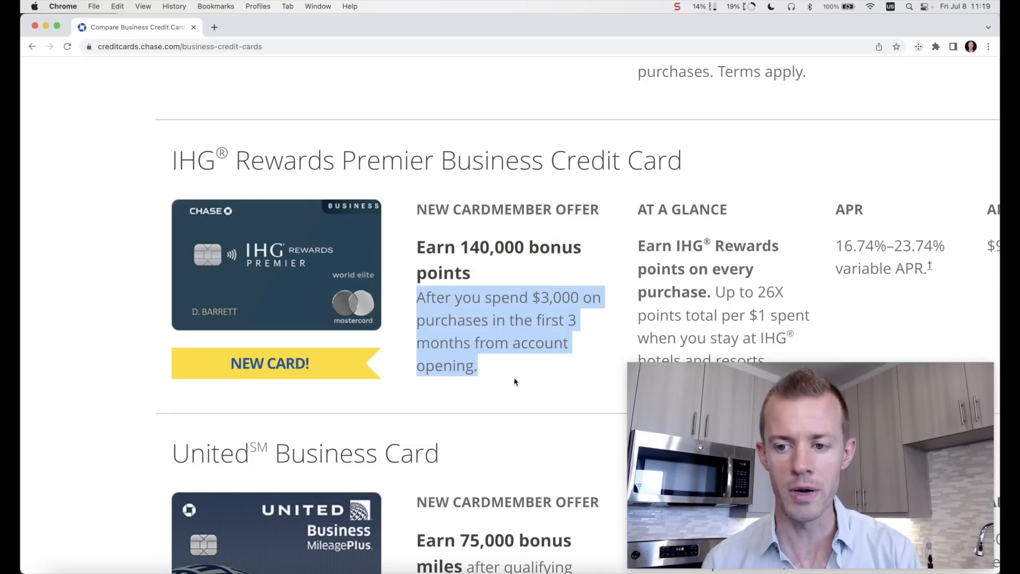
{"action": "scroll", "coordinate": [515, 382], "scroll_direction": "down", "scroll_amount": 1}
{"action": "scroll", "coordinate": [515, 382], "scroll_direction": "right", "scroll_amount": 2}
{"action": "scroll", "coordinate": [514, 381], "scroll_direction": "down", "scroll_amount": 4}
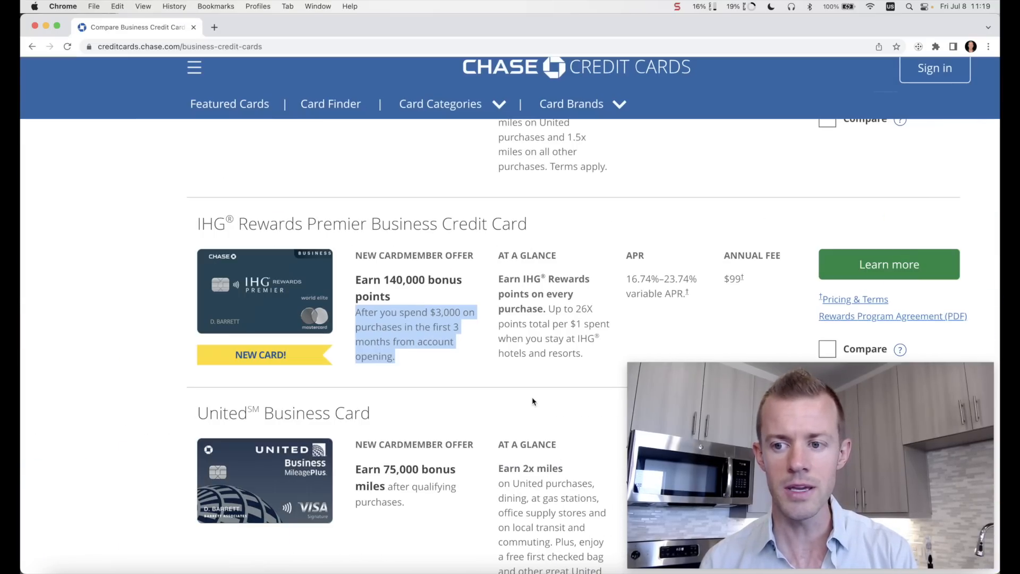
{"action": "left_click", "coordinate": [860, 268]}
Examine the card's points rates for IHG hotel stays, select spending categories and all other purchases
{"action": "scroll", "coordinate": [769, 302], "scroll_direction": "down", "scroll_amount": 5}
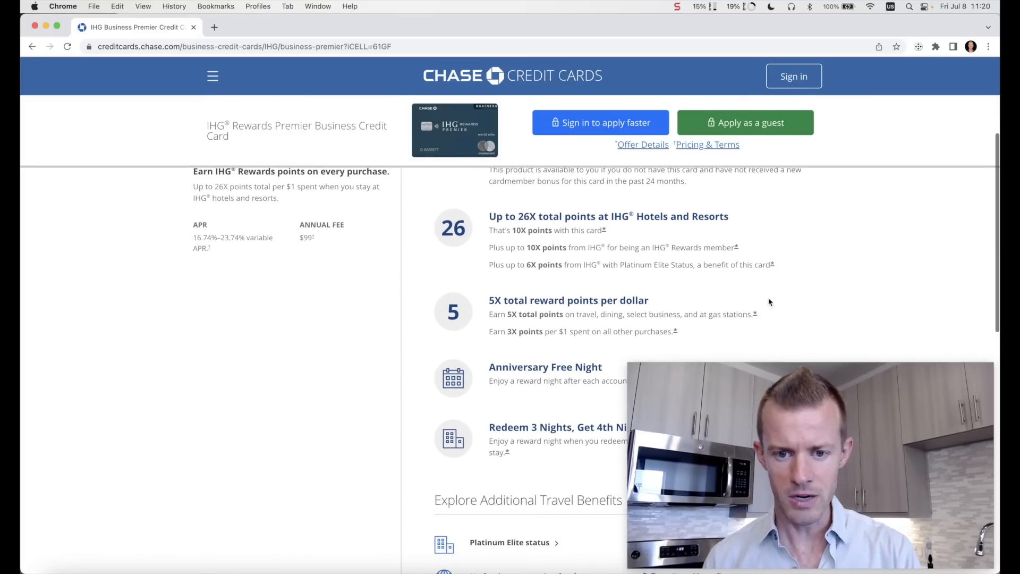
{"action": "scroll", "coordinate": [555, 246], "scroll_direction": "up", "scroll_amount": 5}
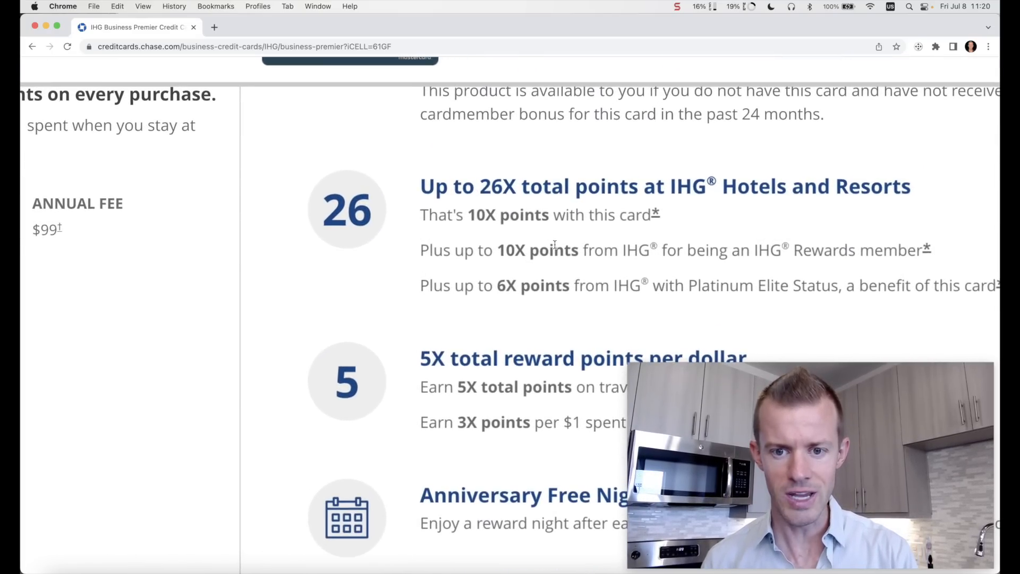
{"action": "triple_click", "coordinate": [530, 215]}
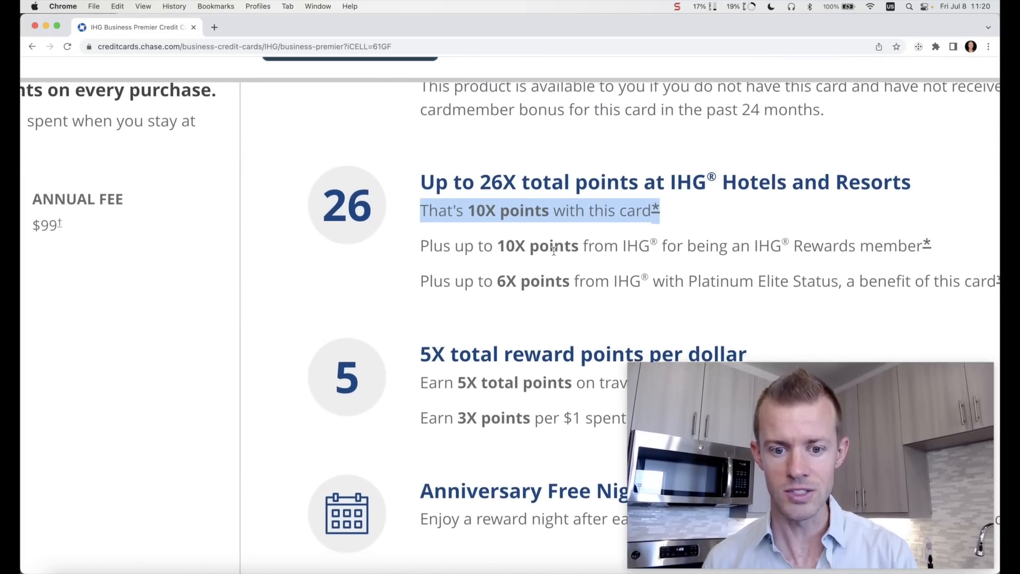
{"action": "scroll", "coordinate": [554, 249], "scroll_direction": "down", "scroll_amount": 2}
{"action": "triple_click", "coordinate": [601, 280]}
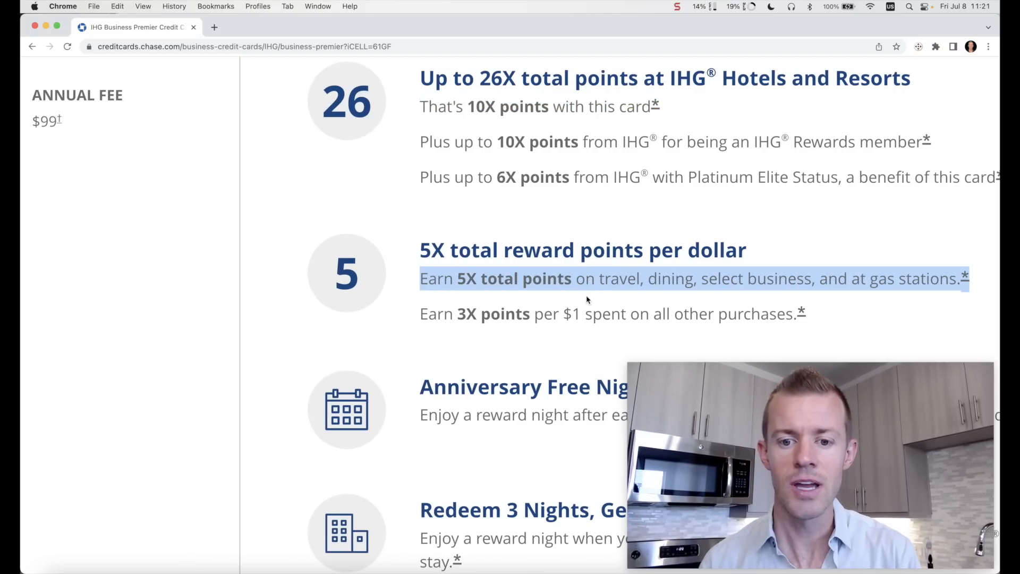
{"action": "left_click", "coordinate": [581, 312]}
{"action": "triple_click", "coordinate": [581, 312]}
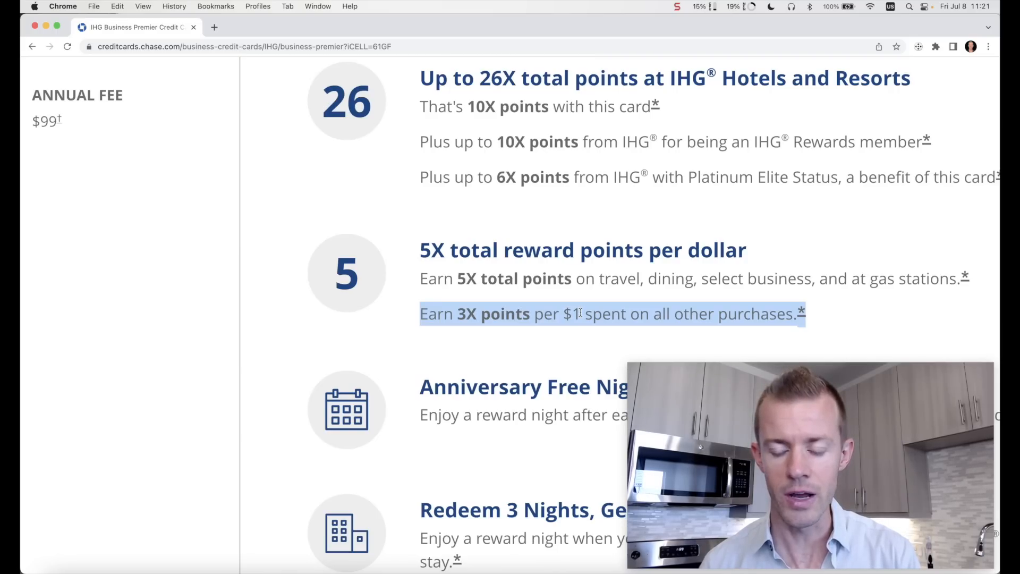
Read the card's Anniversary Free Night and Redeem 3 Nights, Get 4th Night Free benefits
{"action": "scroll", "coordinate": [581, 313], "scroll_direction": "down", "scroll_amount": 5}
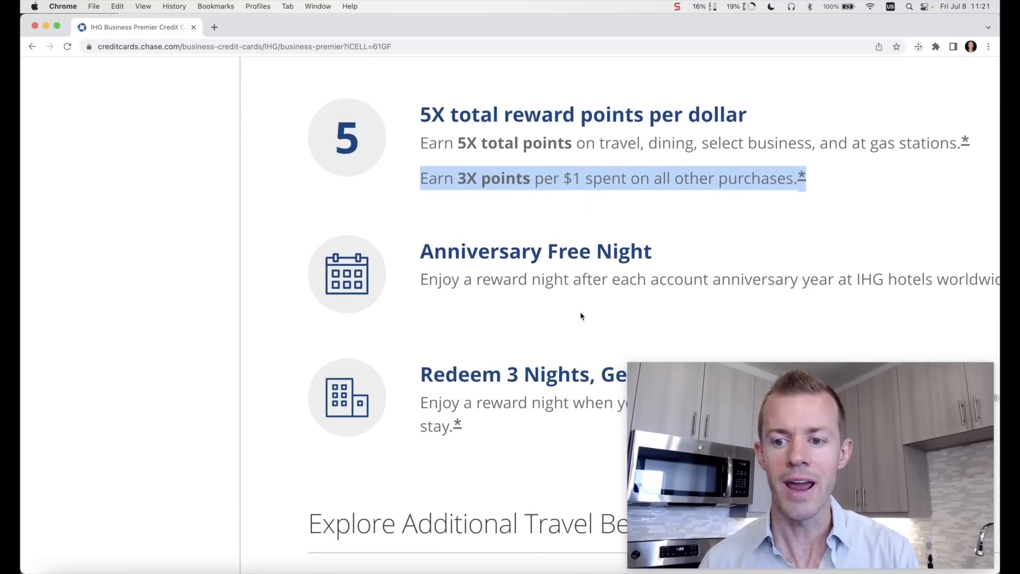
{"action": "scroll", "coordinate": [581, 316], "scroll_direction": "right", "scroll_amount": 5}
{"action": "triple_click", "coordinate": [583, 277]}
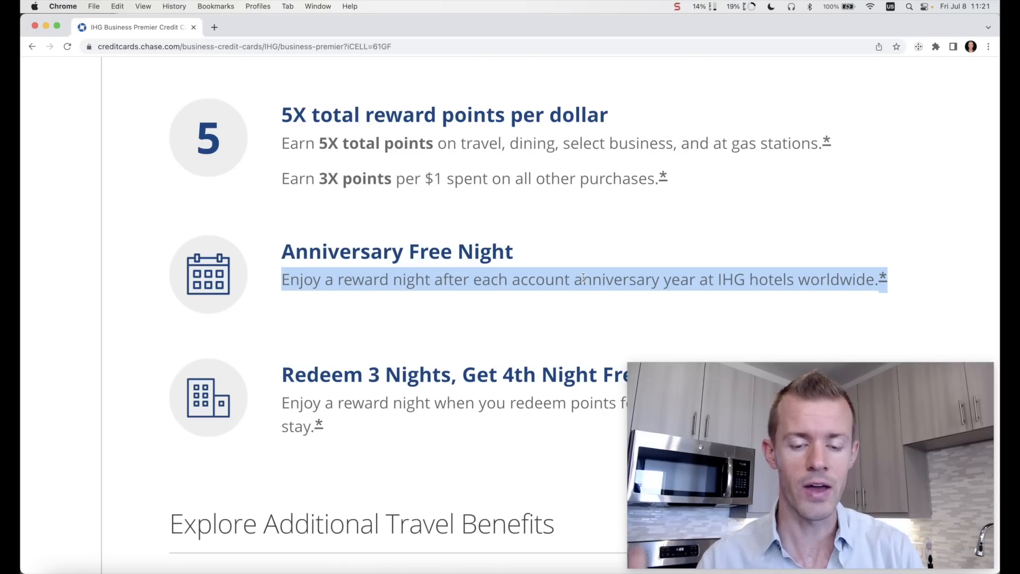
{"action": "scroll", "coordinate": [583, 277], "scroll_direction": "down", "scroll_amount": 5}
{"action": "scroll", "coordinate": [583, 281], "scroll_direction": "down", "scroll_amount": 1}
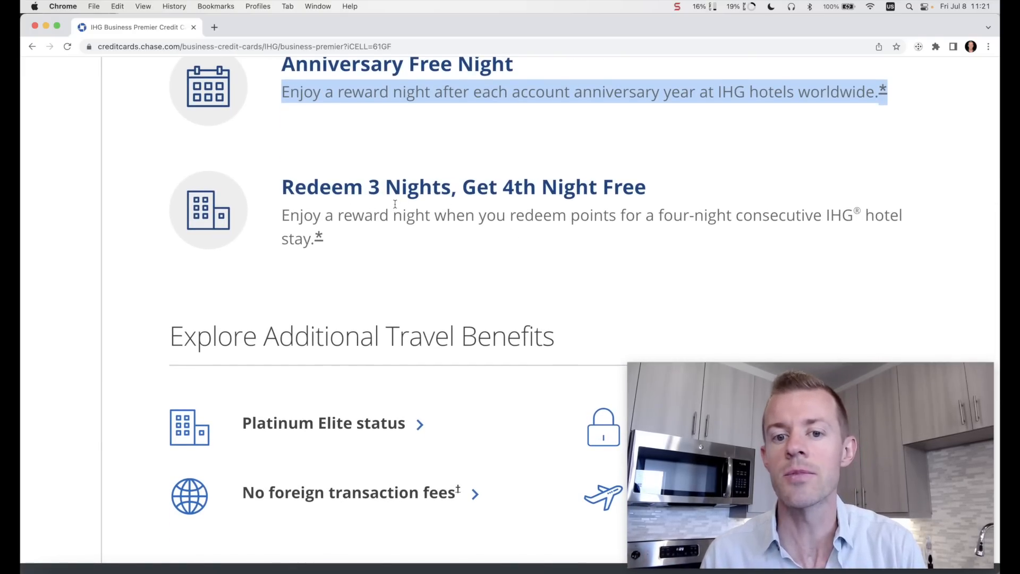
View the Travel benefits details among the card's additional travel benefits, and close them to return to the card overview
{"action": "scroll", "coordinate": [541, 223], "scroll_direction": "down", "scroll_amount": 5}
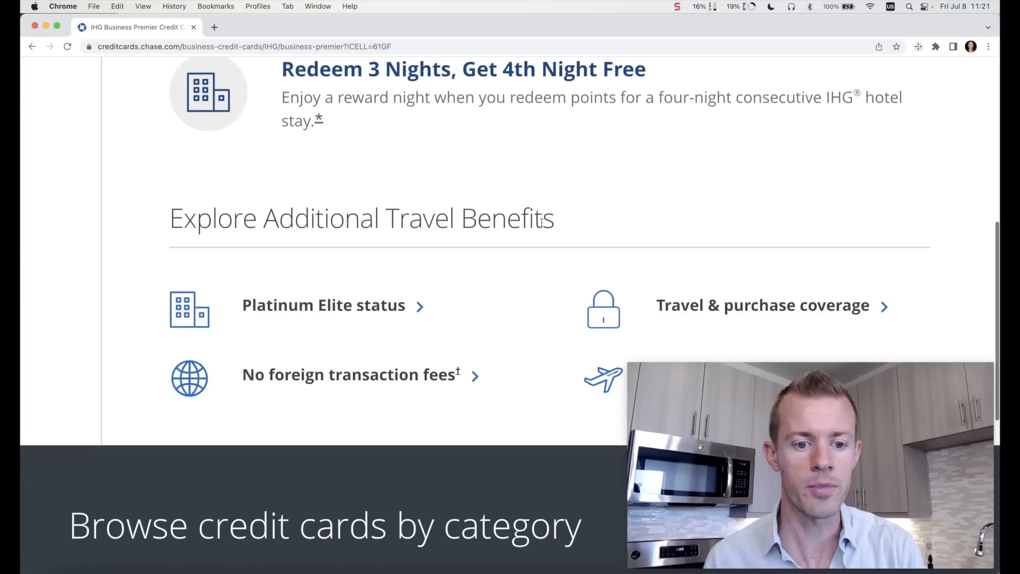
{"action": "scroll", "coordinate": [335, 275], "scroll_direction": "down", "scroll_amount": 2}
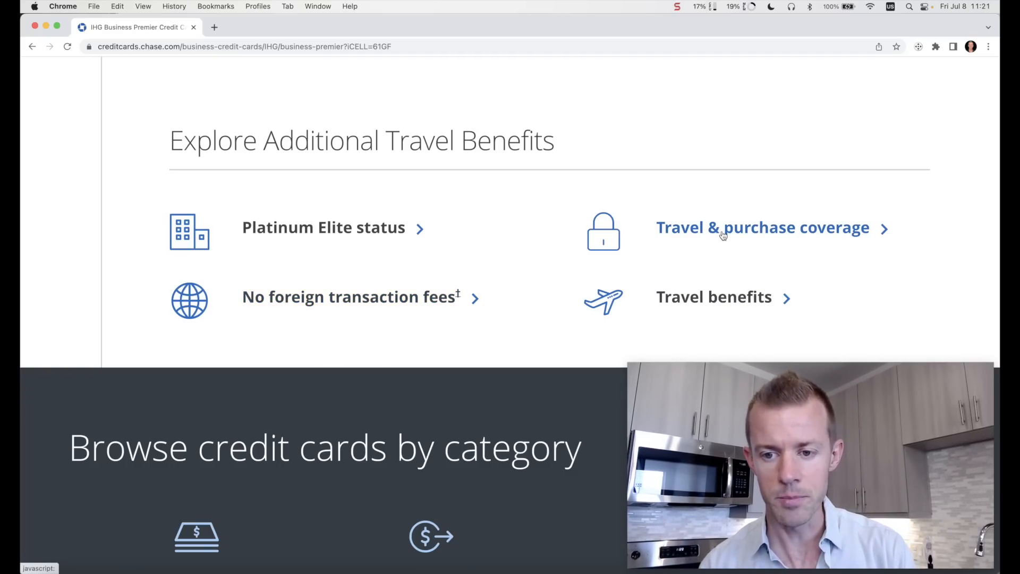
{"action": "left_click", "coordinate": [714, 307]}
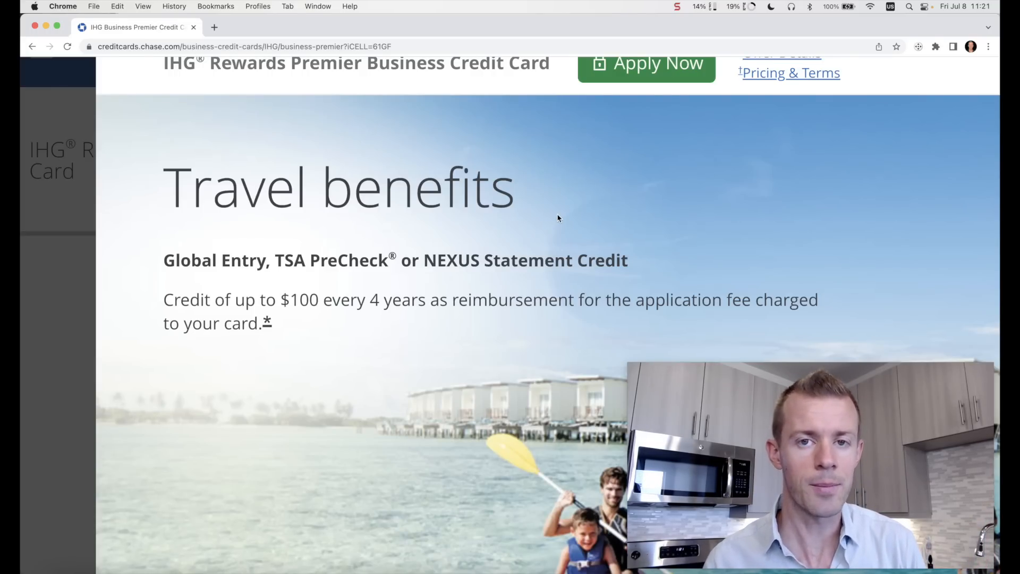
{"action": "left_click", "coordinate": [88, 290]}
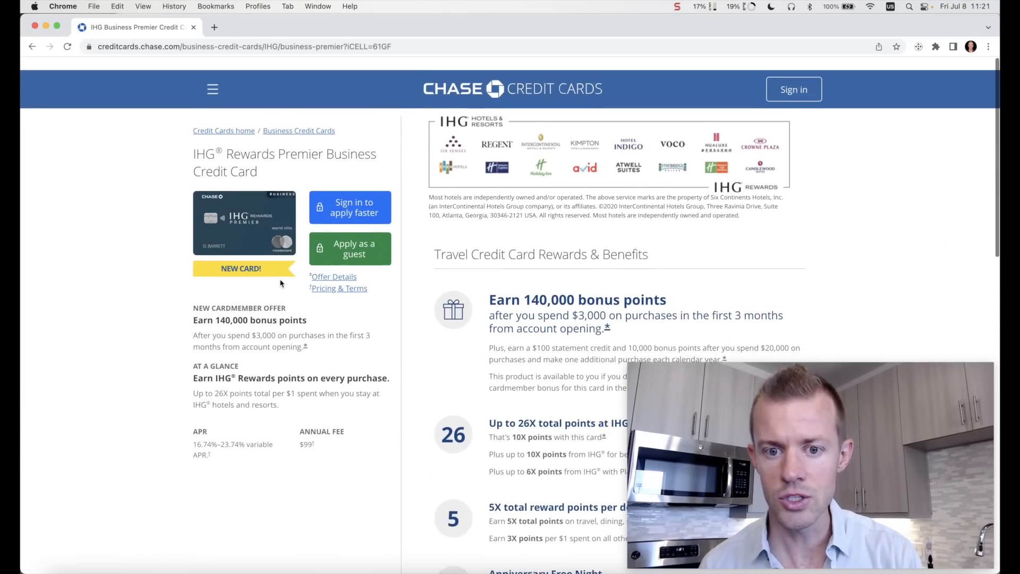
{"action": "scroll", "coordinate": [357, 210], "scroll_direction": "down", "scroll_amount": 1}
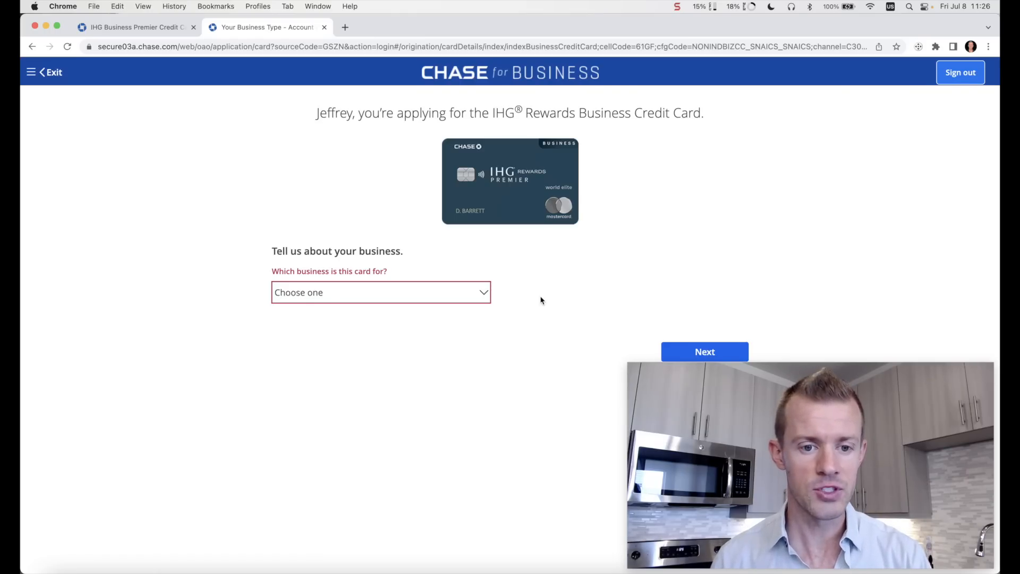
Choose the existing business as the one the card is for and continue to the application form
{"action": "left_click", "coordinate": [421, 299]}
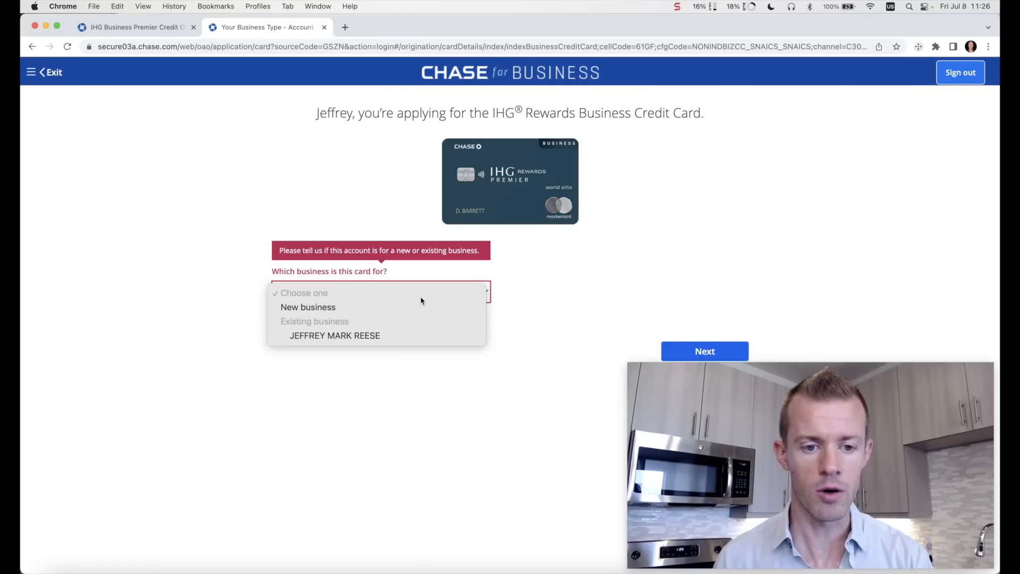
{"action": "left_click", "coordinate": [381, 308]}
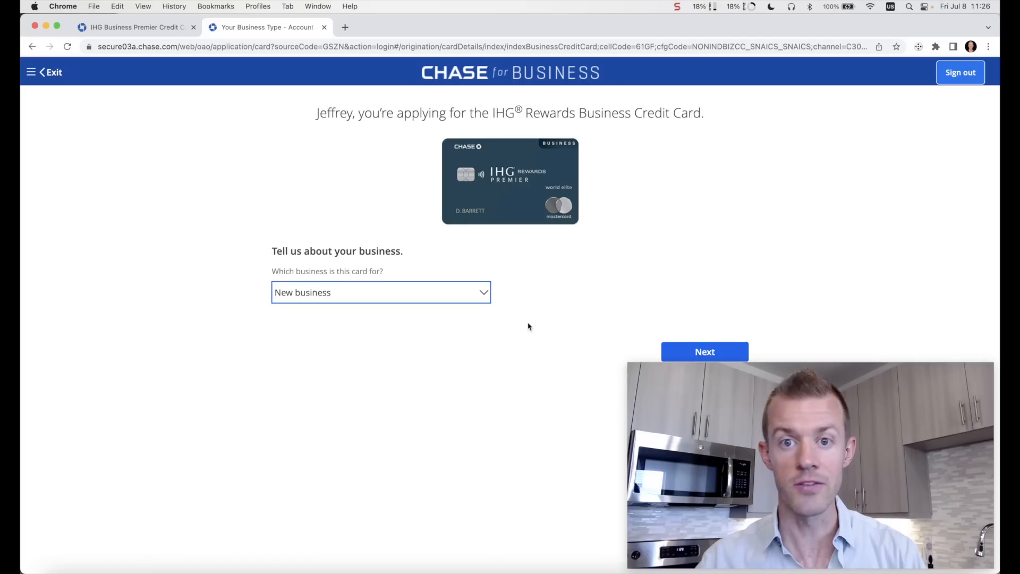
{"action": "left_click", "coordinate": [477, 293]}
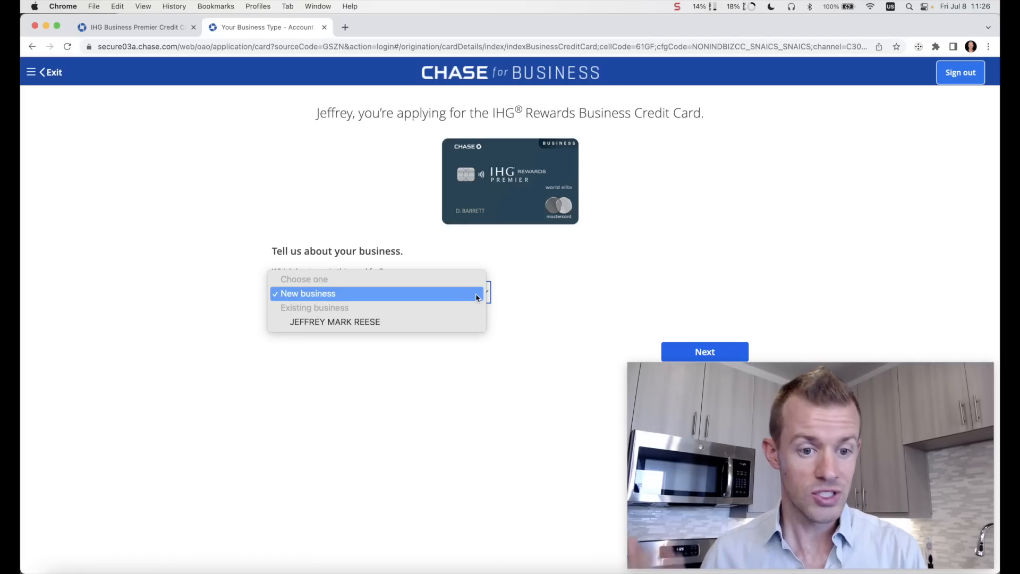
{"action": "left_click", "coordinate": [347, 330]}
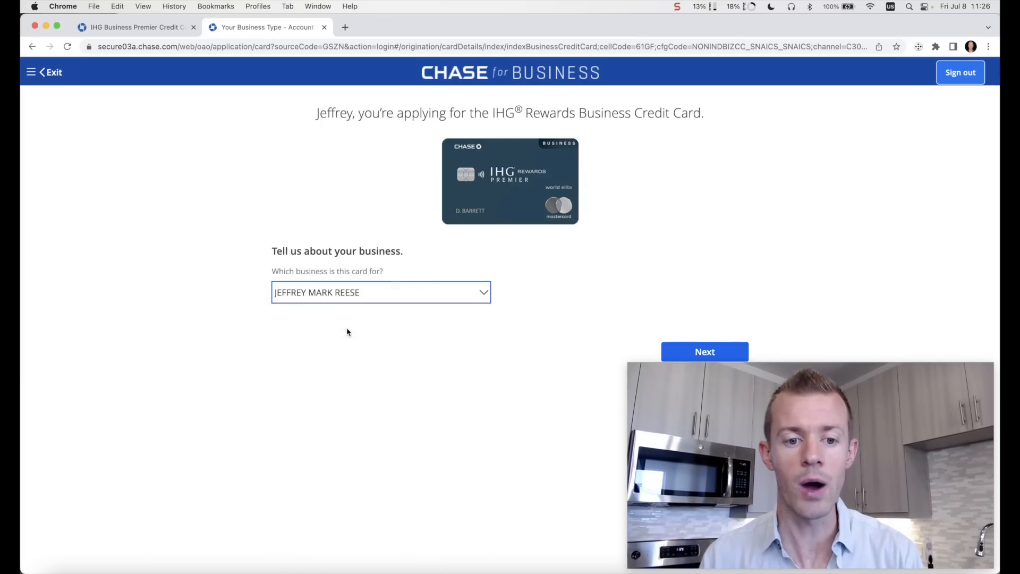
{"action": "left_click", "coordinate": [704, 351]}
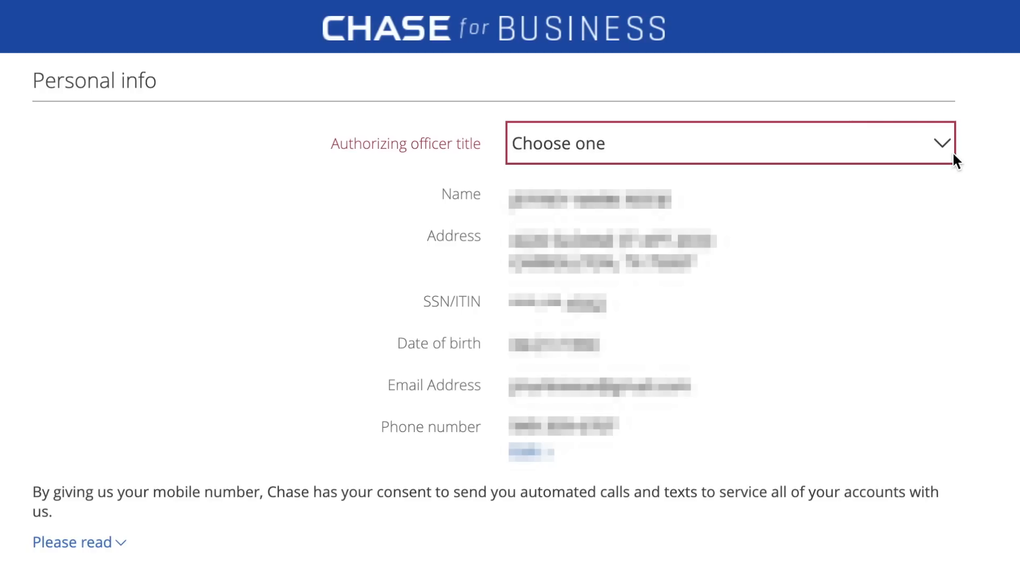
Choose the authorizing officer title in the personal info section
{"action": "left_click", "coordinate": [953, 154]}
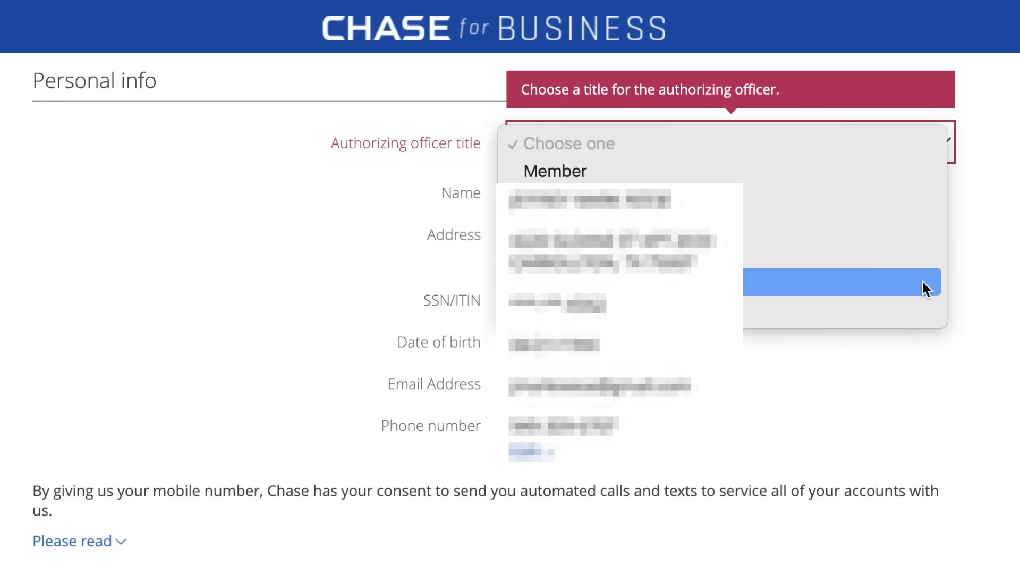
{"action": "left_click", "coordinate": [907, 197]}
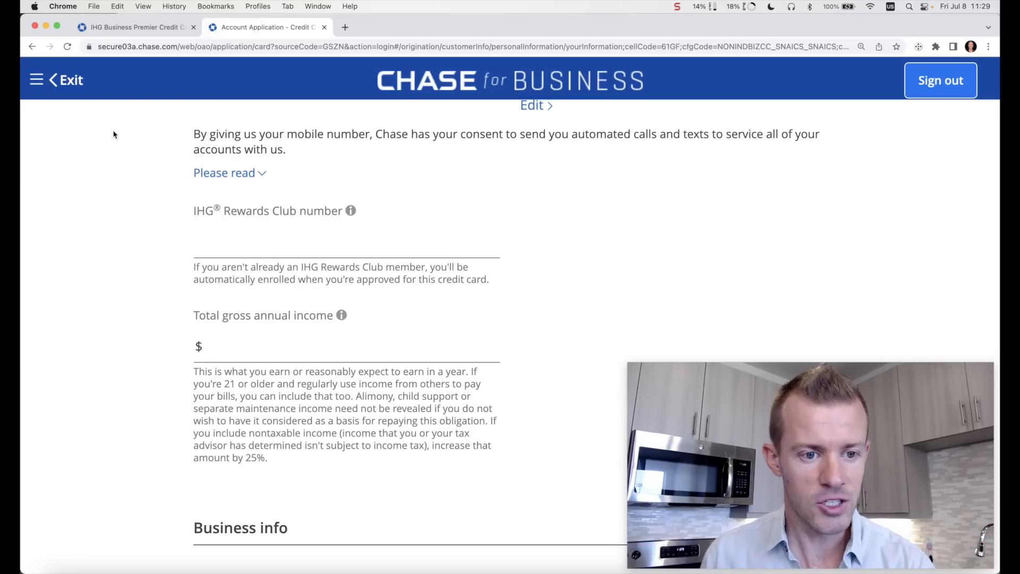
Check the IHG Rewards Club number and total gross annual income fields, and read the guidance on what counts as income
{"action": "left_click", "coordinate": [220, 247]}
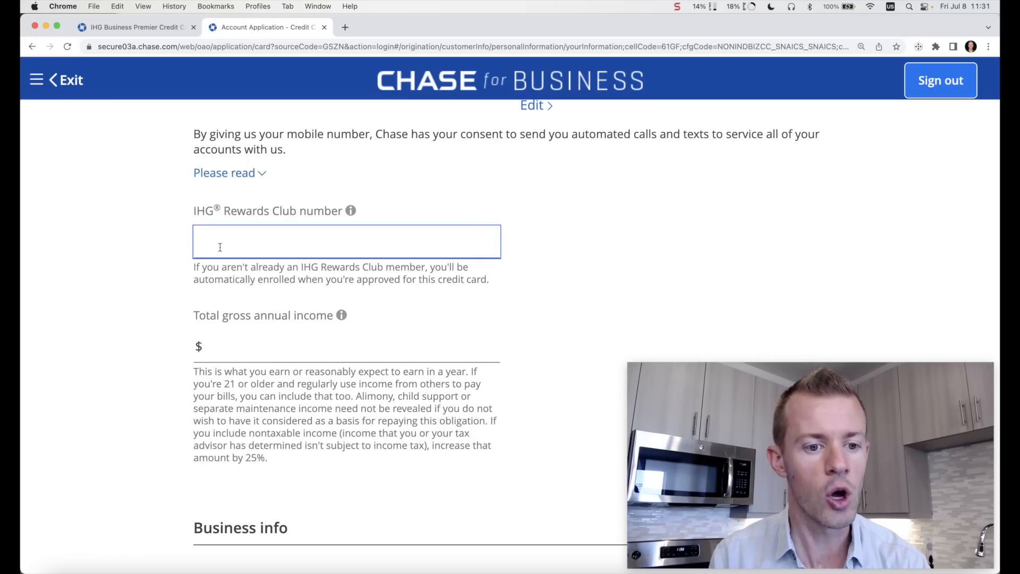
{"action": "left_click", "coordinate": [229, 350]}
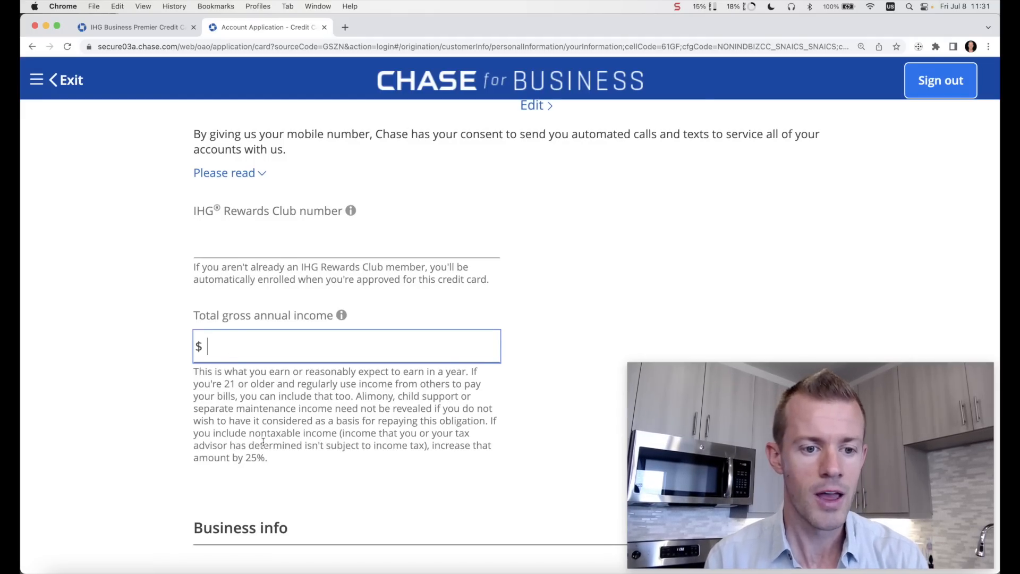
{"action": "left_click_drag", "start_coordinate": [274, 458], "coordinate": [190, 381]}
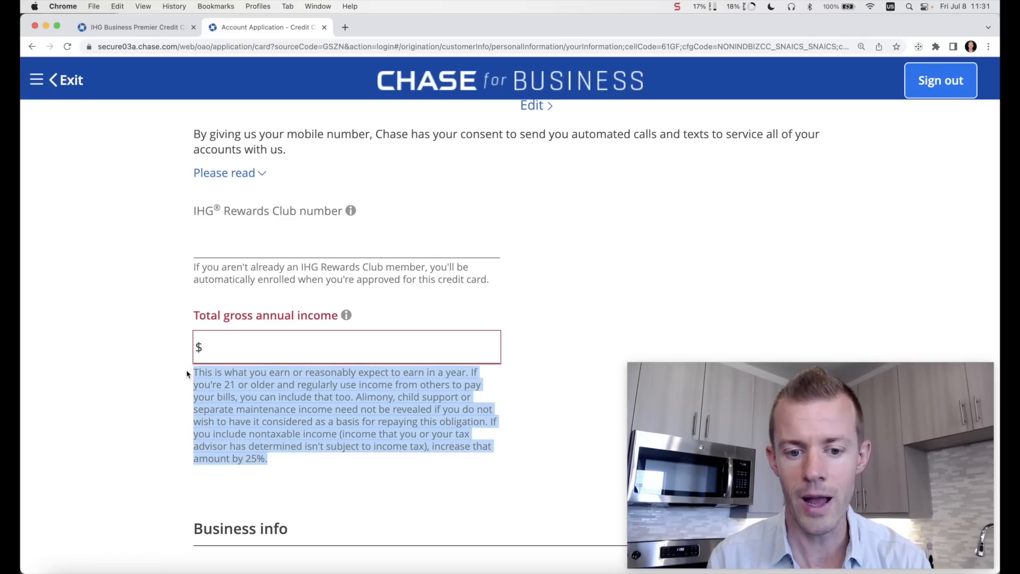
{"action": "left_click", "coordinate": [298, 439]}
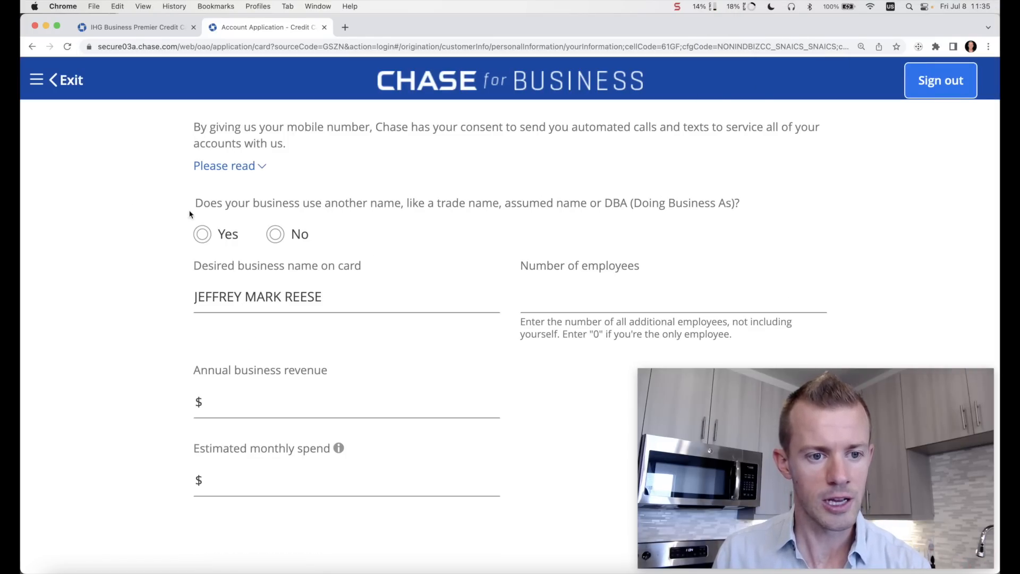
Answer No to whether the business uses another name or DBA, and set the number of employees to 0
{"action": "triple_click", "coordinate": [217, 206]}
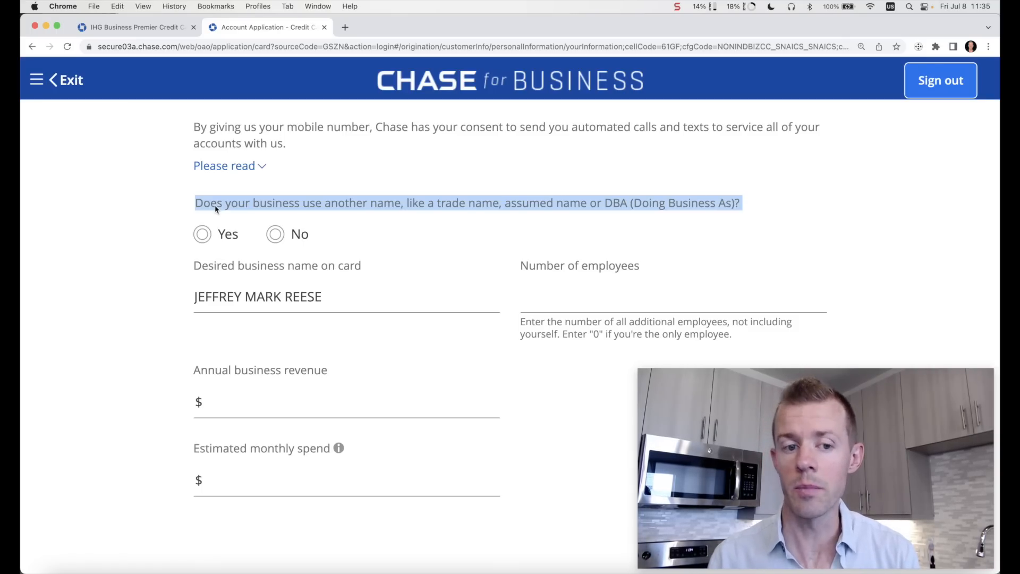
{"action": "left_click", "coordinate": [276, 234]}
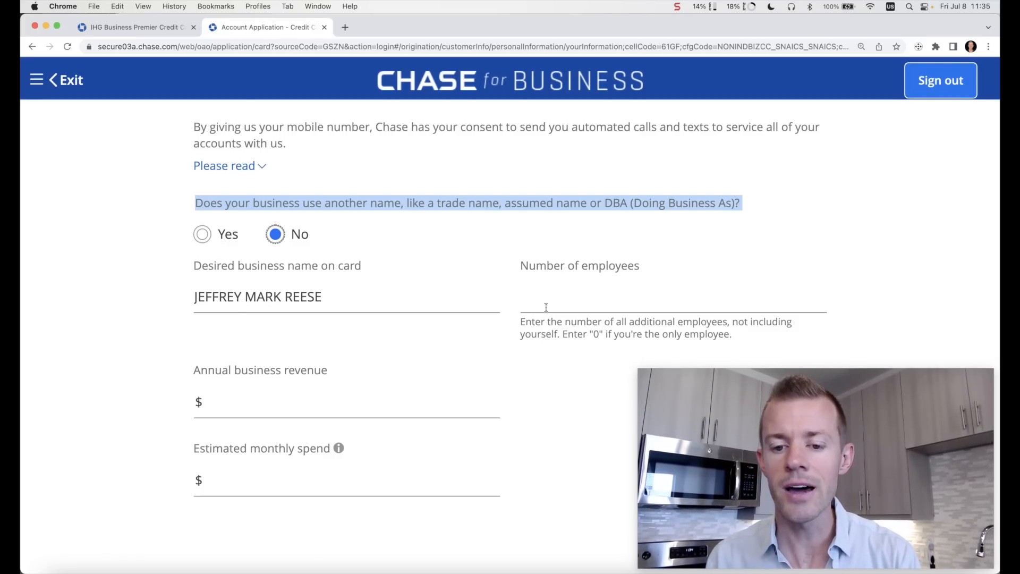
{"action": "left_click_drag", "start_coordinate": [560, 334], "coordinate": [511, 322]}
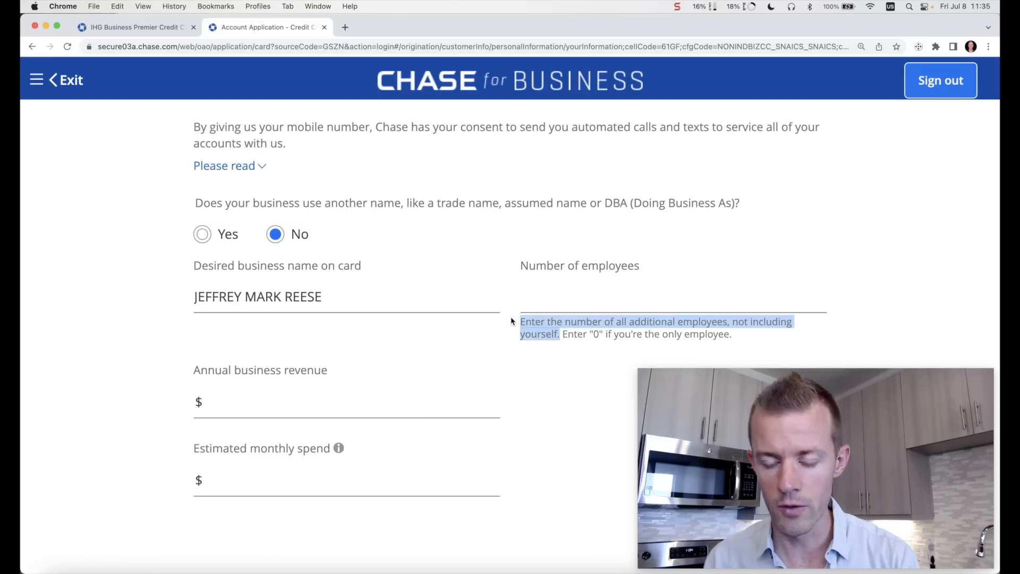
{"action": "left_click", "coordinate": [541, 301]}
{"action": "type", "text": "0"}
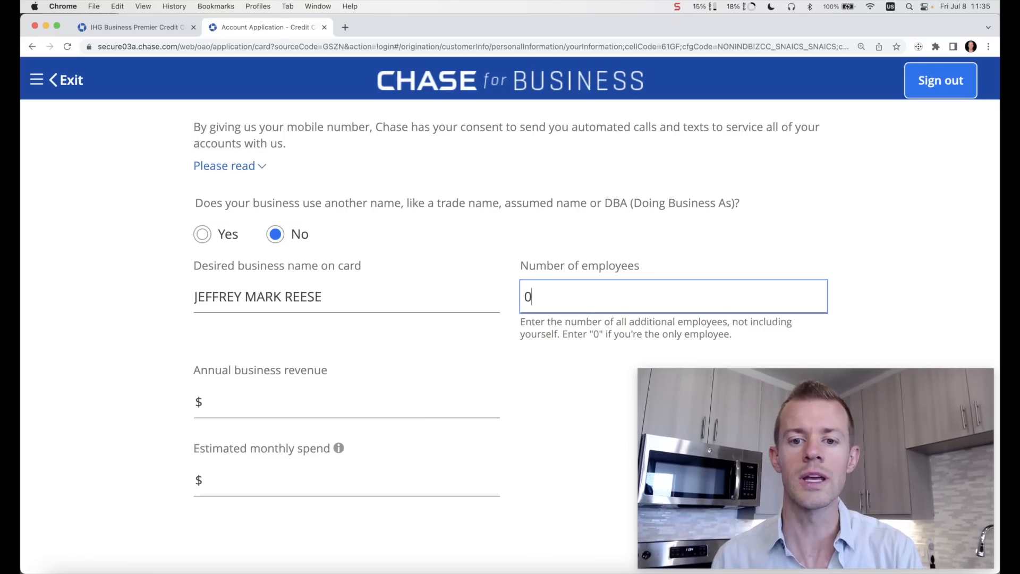
{"action": "left_click", "coordinate": [504, 307]}
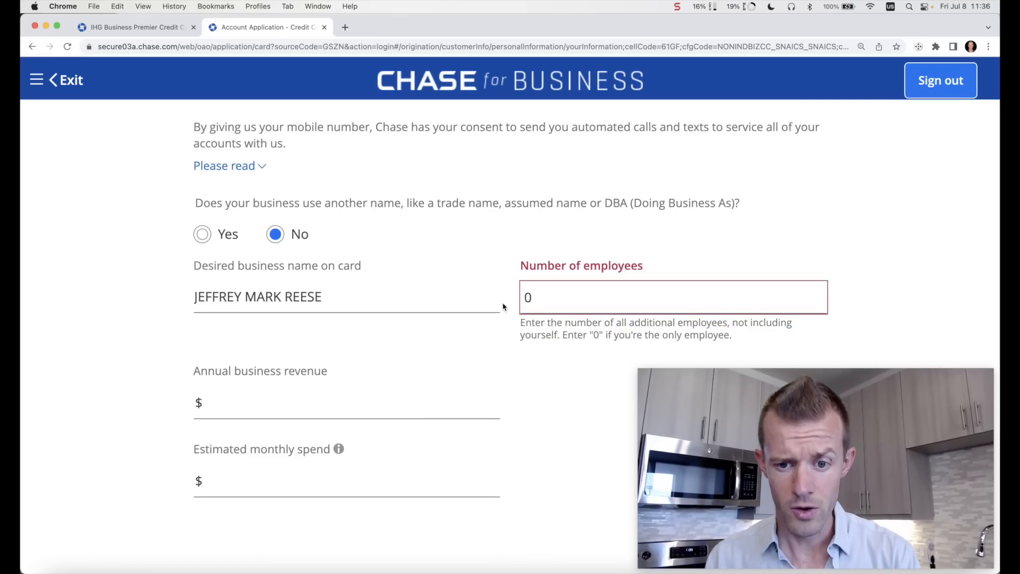
Recheck the number of employees entry against the field's instruction for a sole employee
{"action": "left_click", "coordinate": [583, 301]}
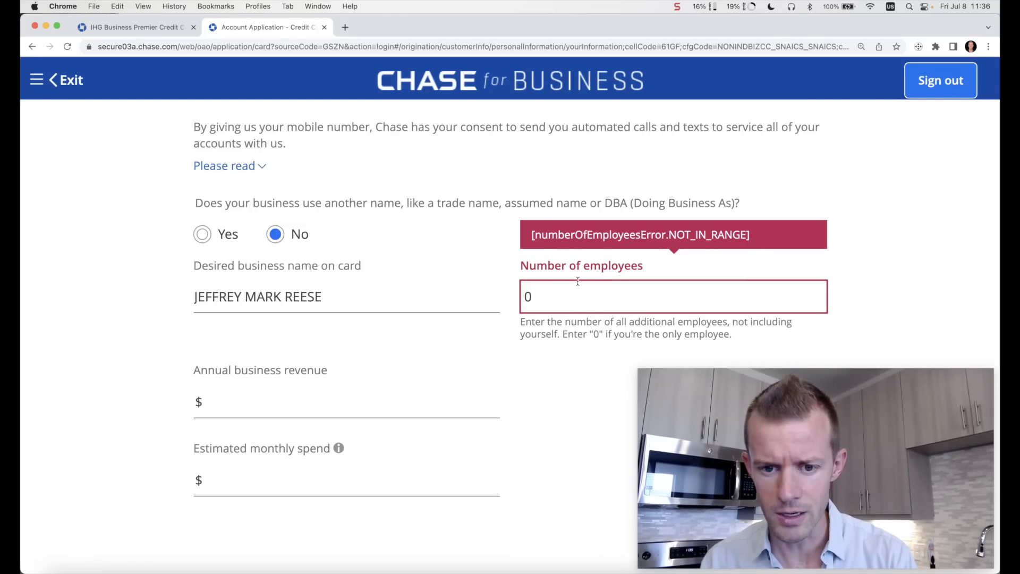
{"action": "key", "text": "Tab"}
{"action": "left_click", "coordinate": [545, 296]}
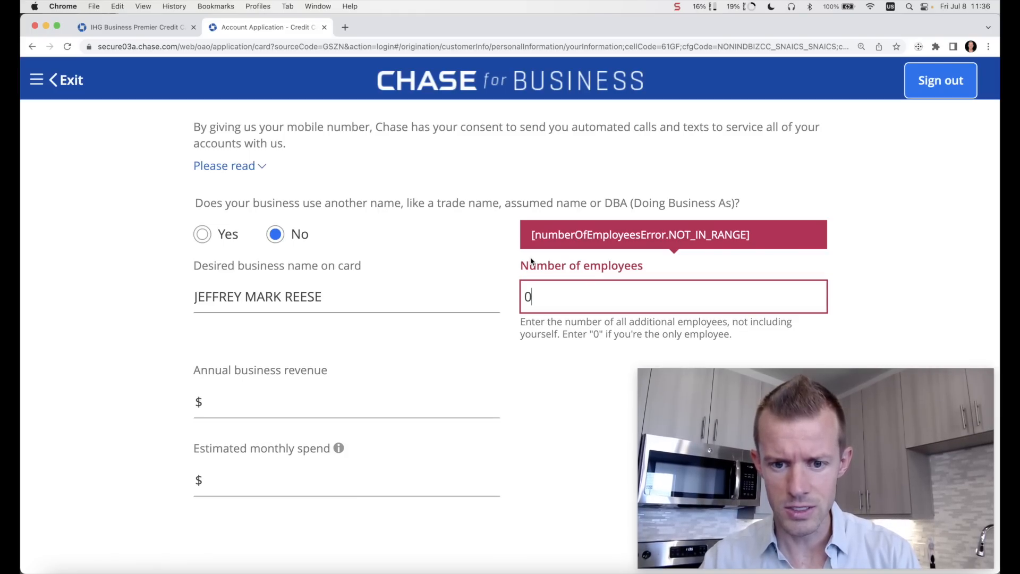
{"action": "left_click", "coordinate": [568, 333]}
{"action": "left_click_drag", "start_coordinate": [568, 333], "coordinate": [740, 345]}
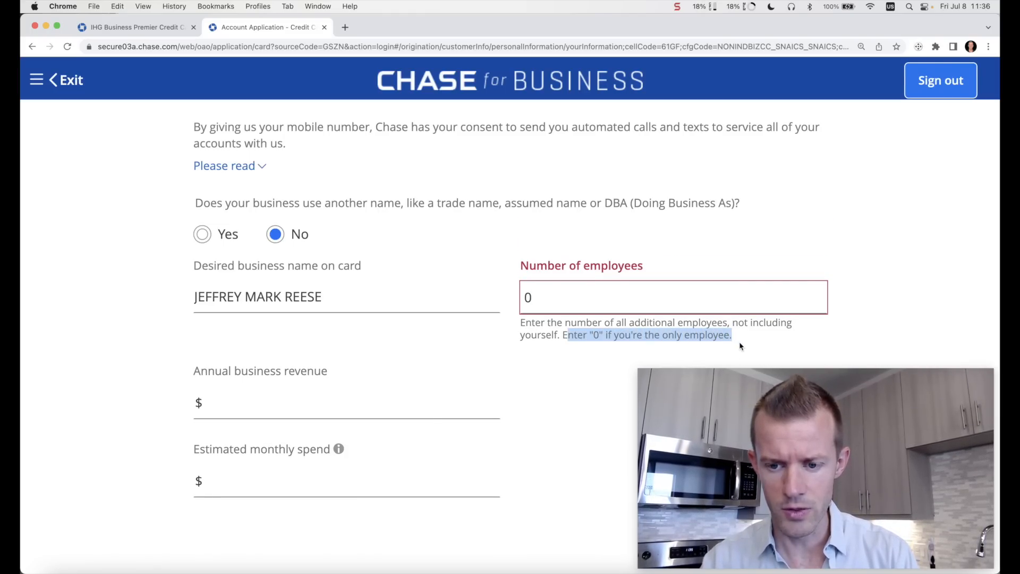
Review the card's pricing and terms, covering the interest rates, annual membership fee, transaction fees and penalty fees
{"action": "left_click", "coordinate": [699, 234]}
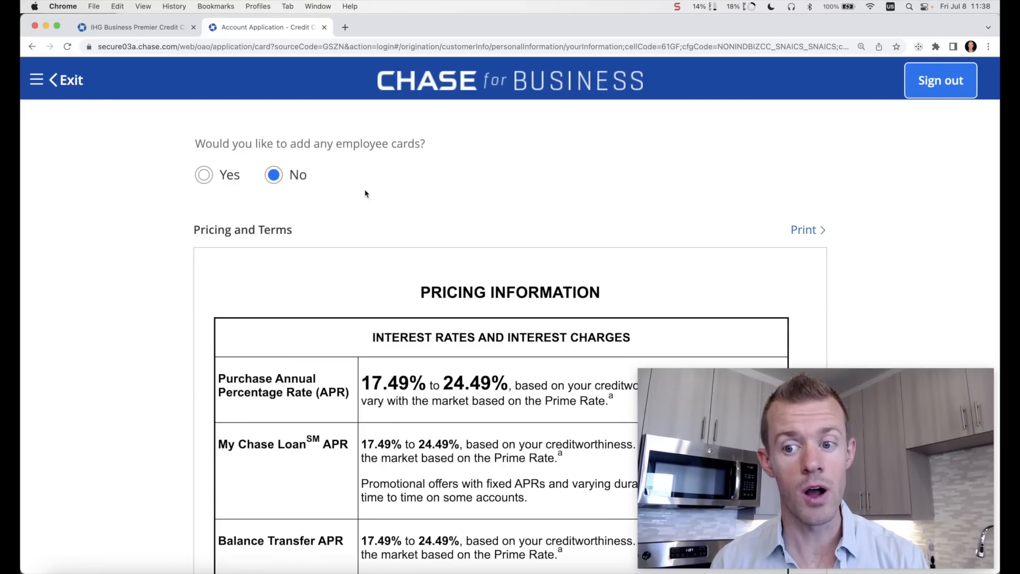
{"action": "scroll", "coordinate": [365, 193], "scroll_direction": "down", "scroll_amount": 5}
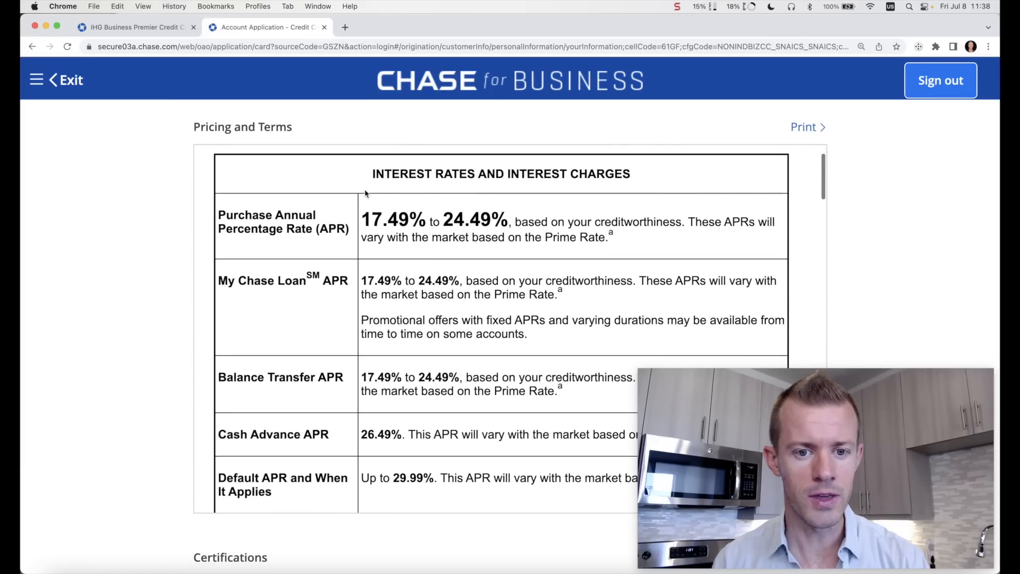
{"action": "scroll", "coordinate": [336, 276], "scroll_direction": "down", "scroll_amount": 5}
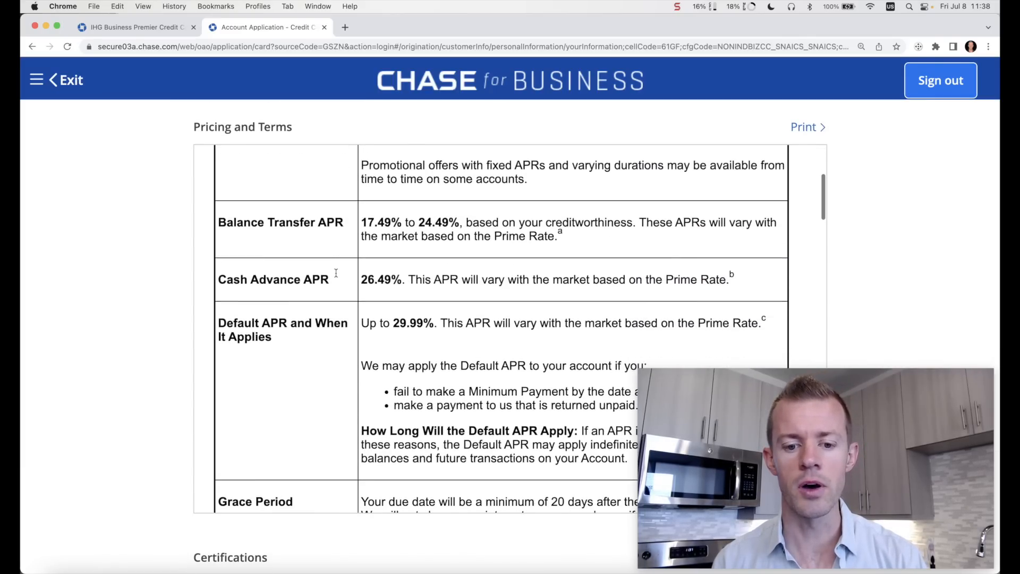
{"action": "scroll", "coordinate": [336, 276], "scroll_direction": "down", "scroll_amount": 6}
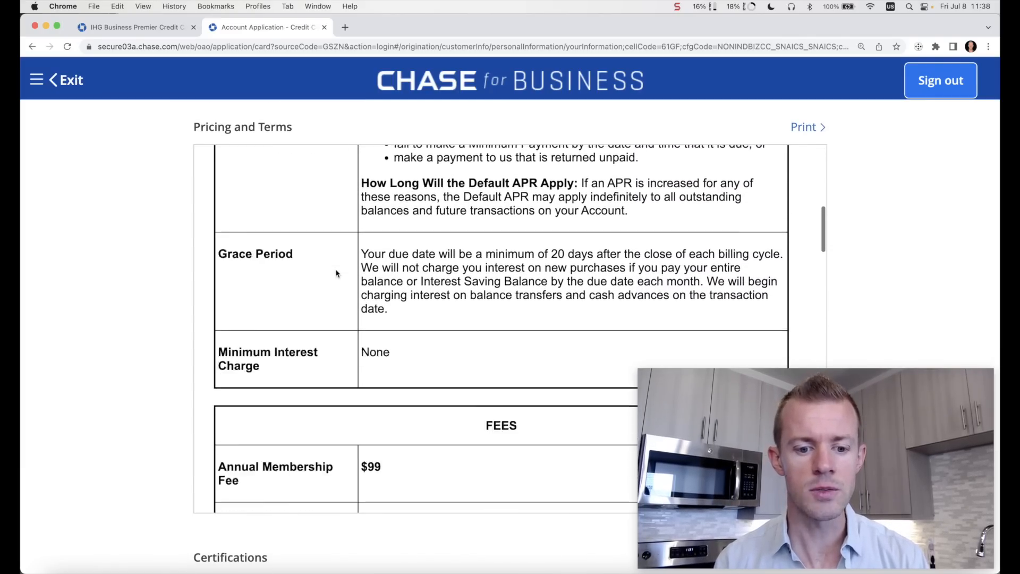
{"action": "scroll", "coordinate": [336, 273], "scroll_direction": "down", "scroll_amount": 4}
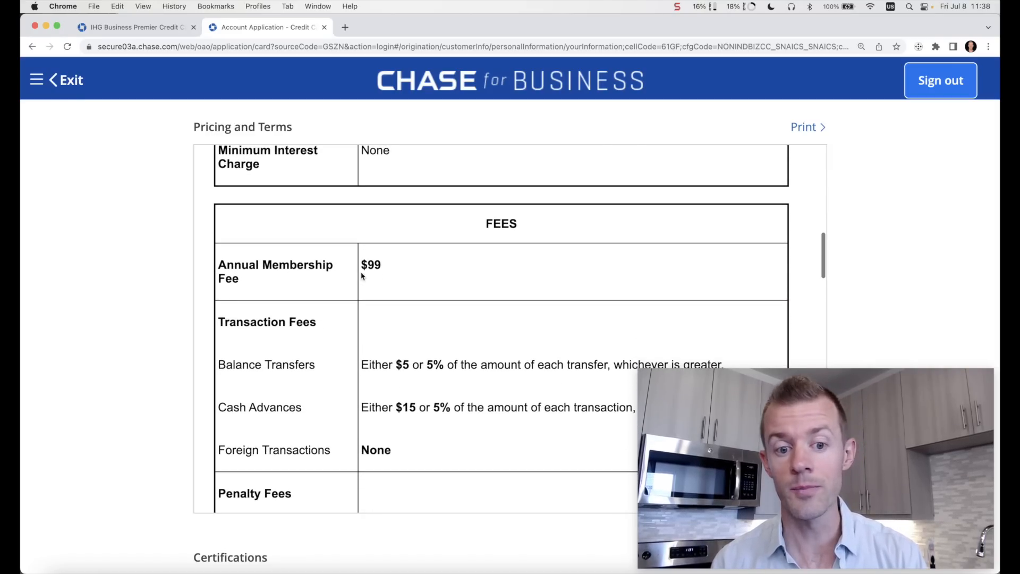
{"action": "scroll", "coordinate": [381, 267], "scroll_direction": "down", "scroll_amount": 3}
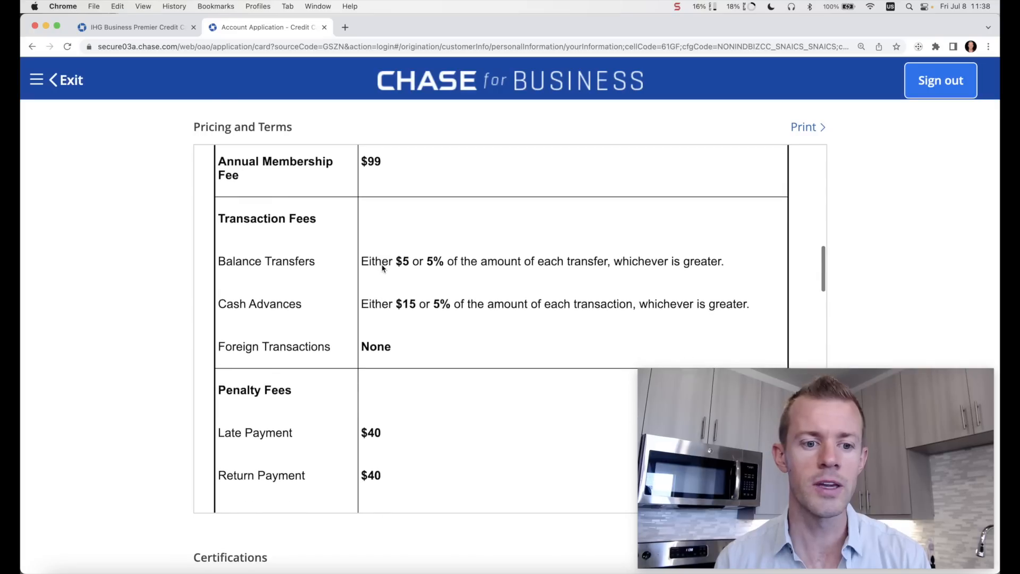
{"action": "scroll", "coordinate": [382, 265], "scroll_direction": "down", "scroll_amount": 3}
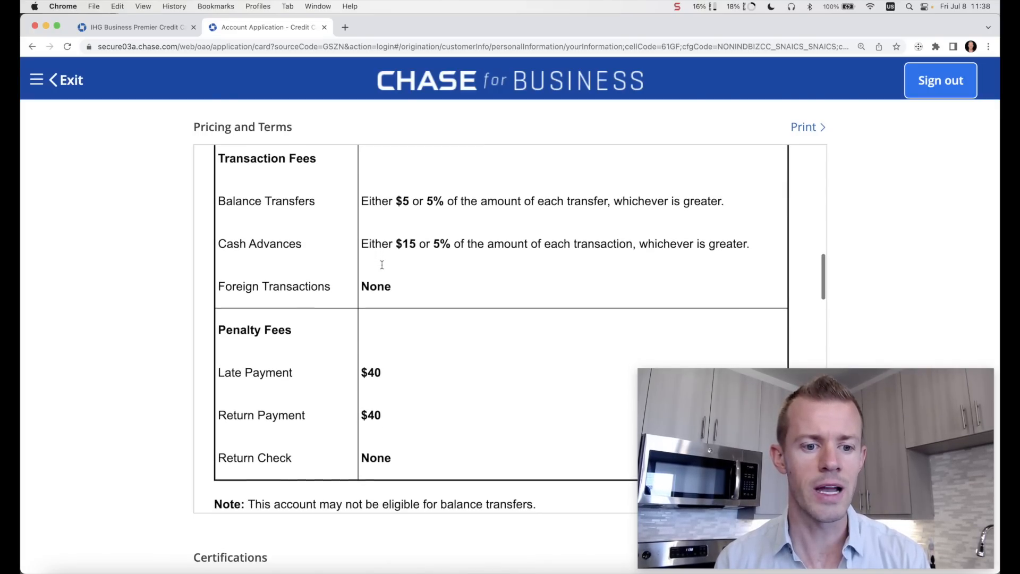
{"action": "scroll", "coordinate": [382, 265], "scroll_direction": "down", "scroll_amount": 6}
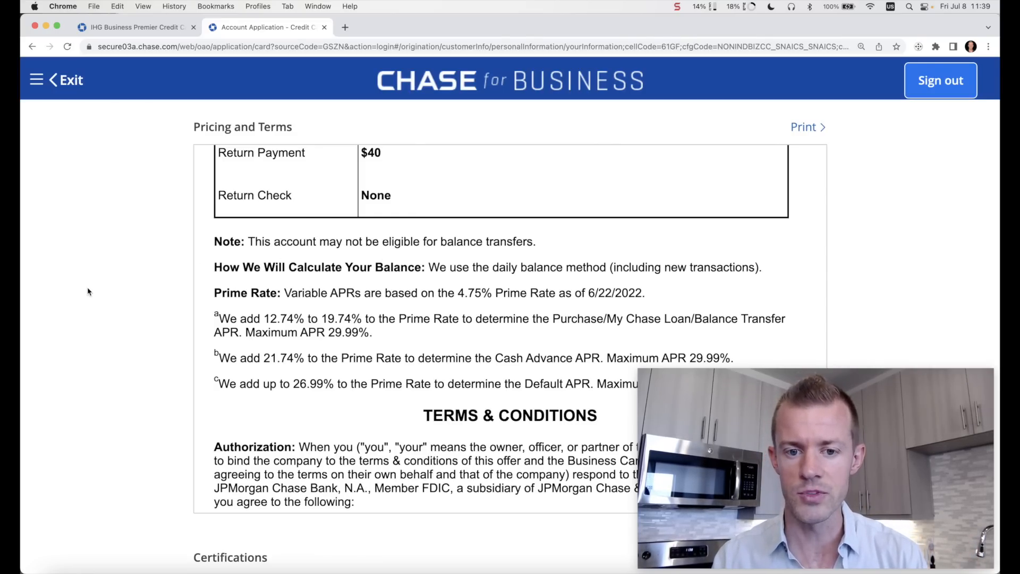
Agree to the certifications below the pricing terms and submit the card application
{"action": "scroll", "coordinate": [88, 291], "scroll_direction": "down", "scroll_amount": 3}
{"action": "scroll", "coordinate": [88, 291], "scroll_direction": "down", "scroll_amount": 7}
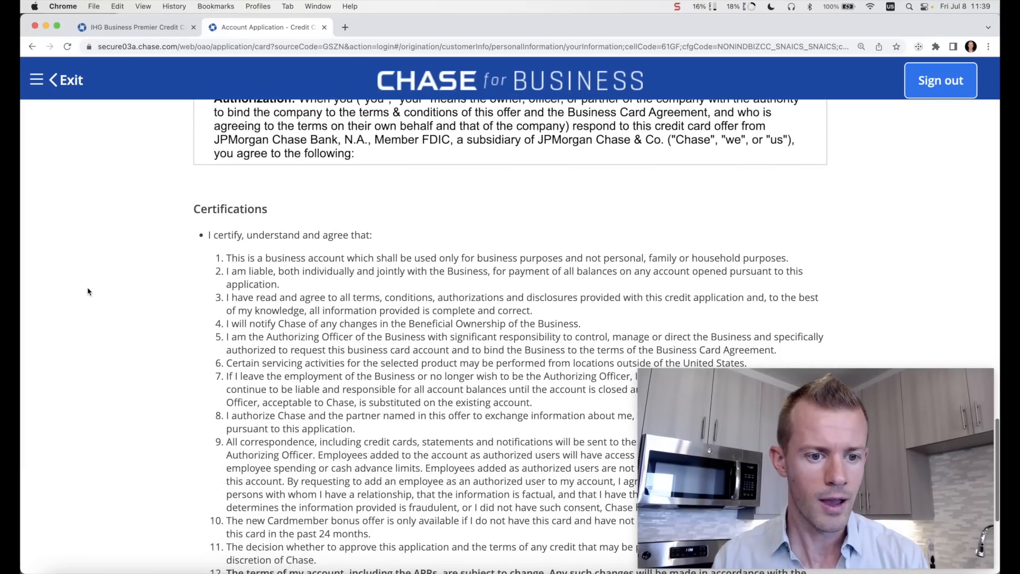
{"action": "scroll", "coordinate": [88, 291], "scroll_direction": "down", "scroll_amount": 2}
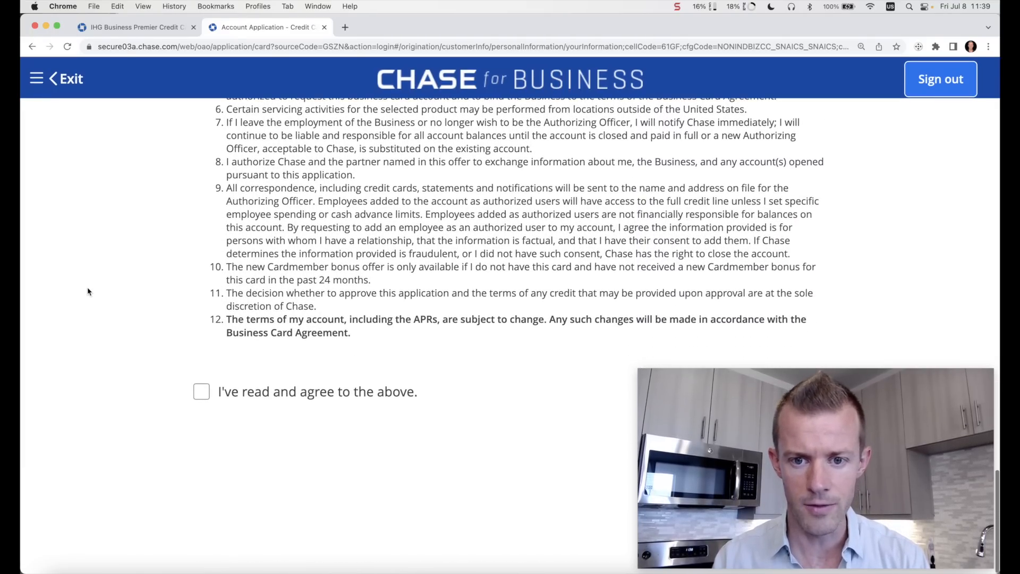
{"action": "left_click", "coordinate": [200, 396]}
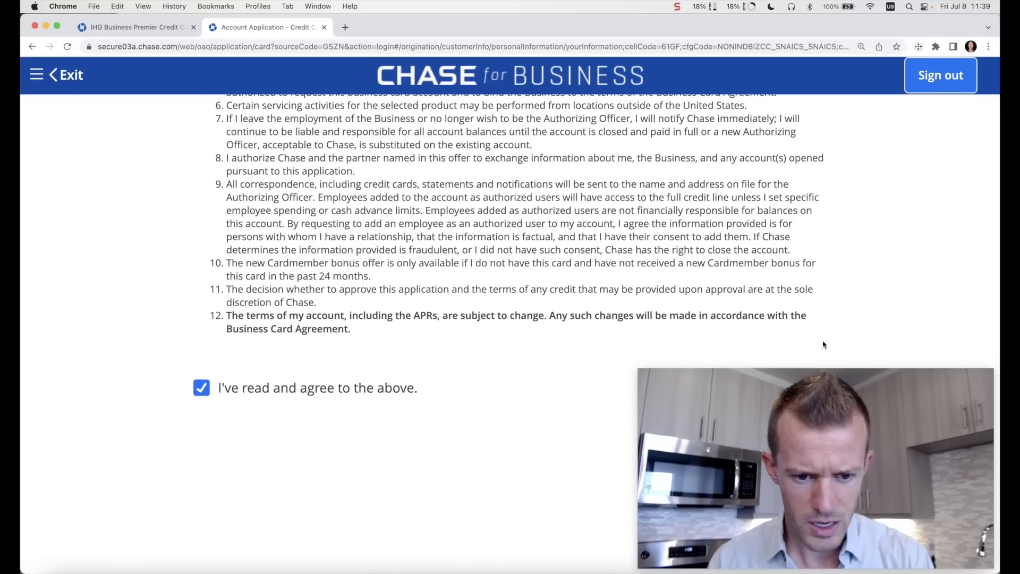
{"action": "left_click_drag", "start_coordinate": [824, 412], "coordinate": [824, 50]}
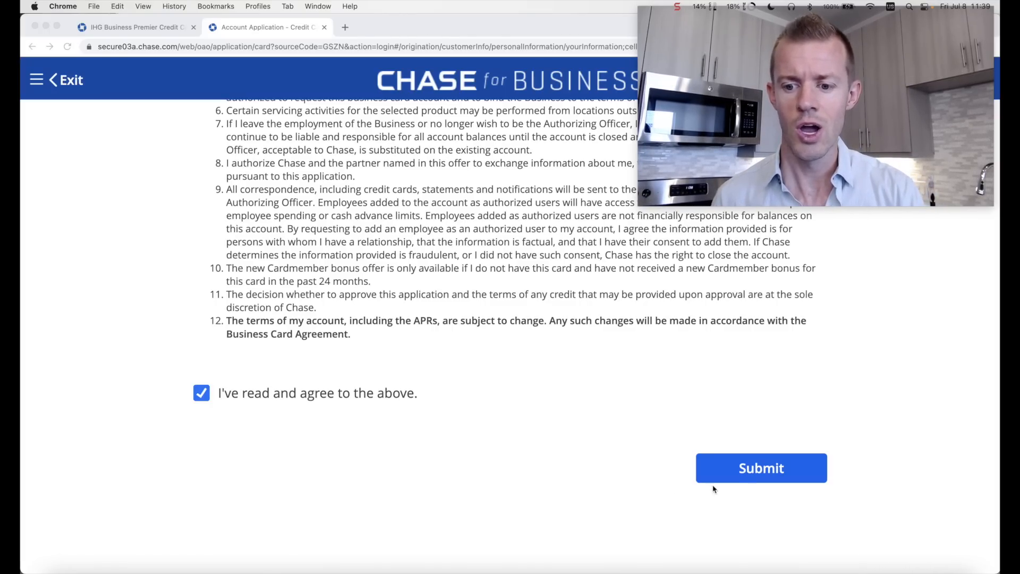
{"action": "left_click", "coordinate": [751, 476]}
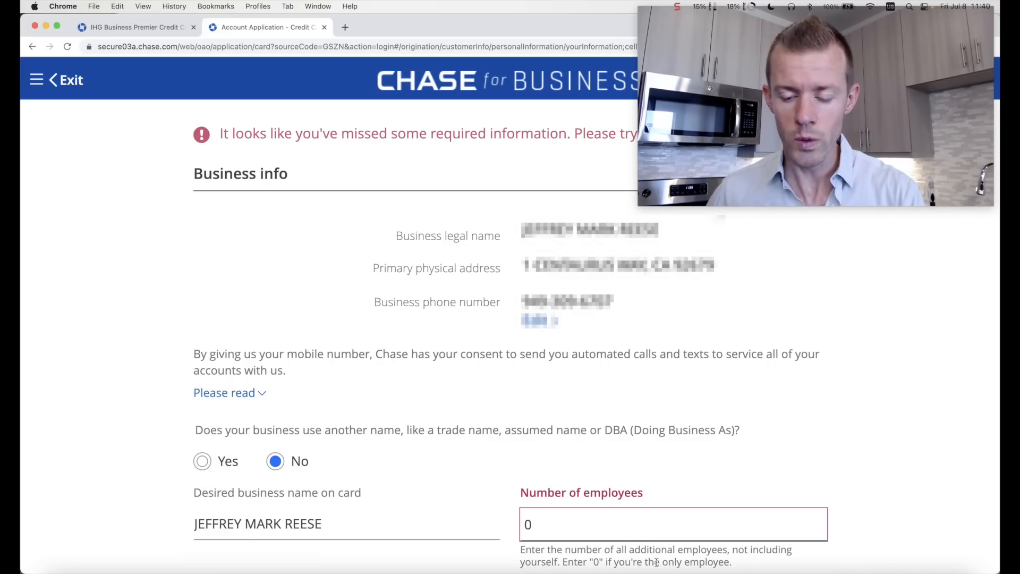
Set the flagged number of employees to 1 and submit the application again
{"action": "left_click_drag", "start_coordinate": [563, 561], "coordinate": [739, 562]}
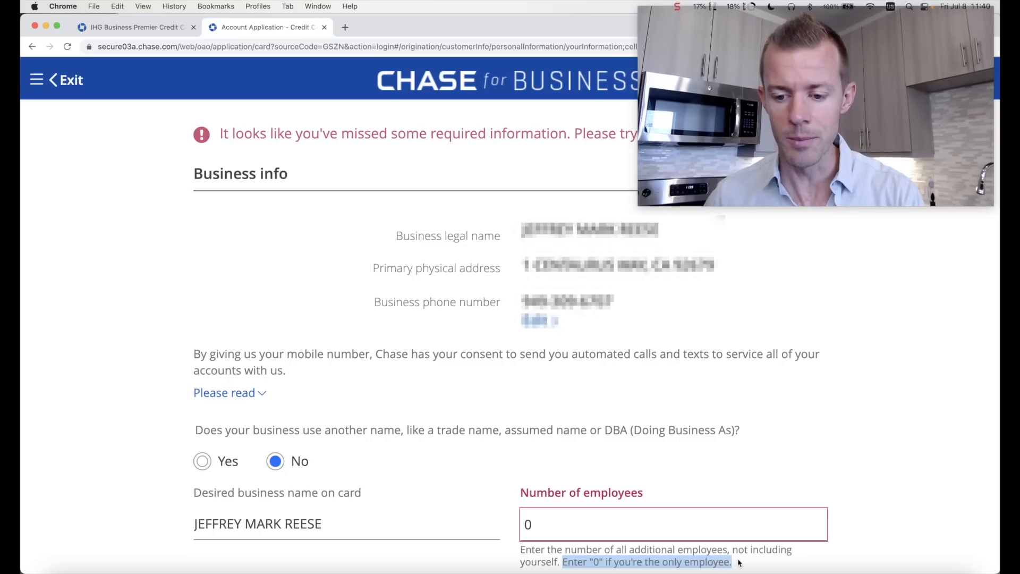
{"action": "left_click", "coordinate": [686, 482]}
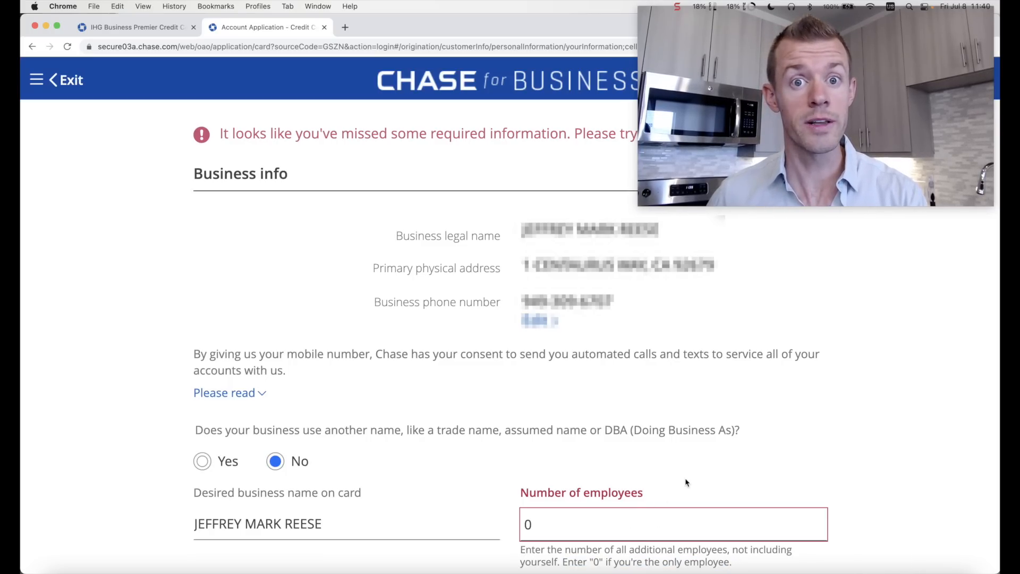
{"action": "left_click", "coordinate": [528, 525]}
{"action": "key", "text": "BackSpace"}
{"action": "type", "text": "1"}
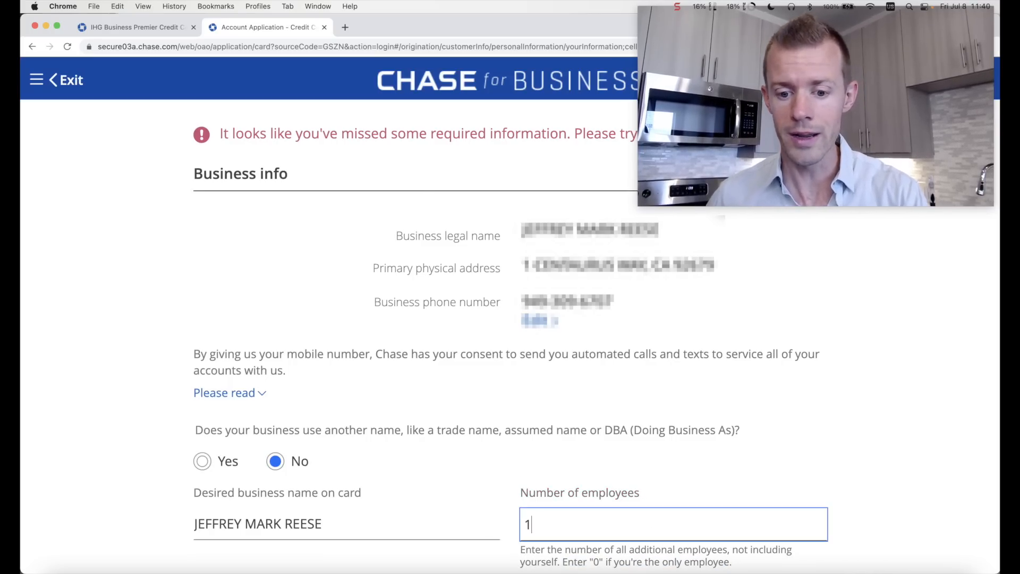
{"action": "left_click", "coordinate": [755, 476]}
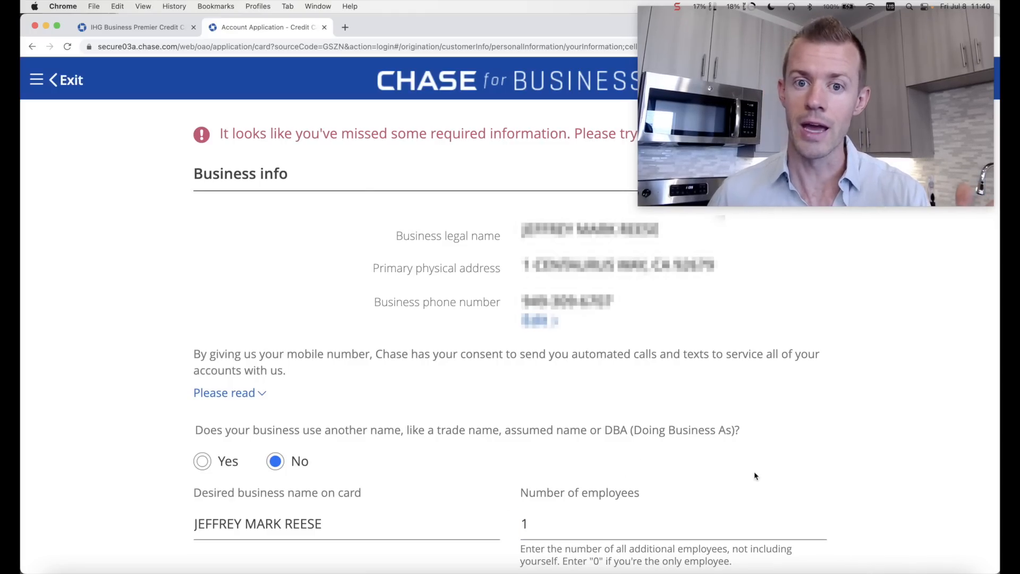
{"action": "scroll", "coordinate": [755, 476], "scroll_direction": "down", "scroll_amount": 15}
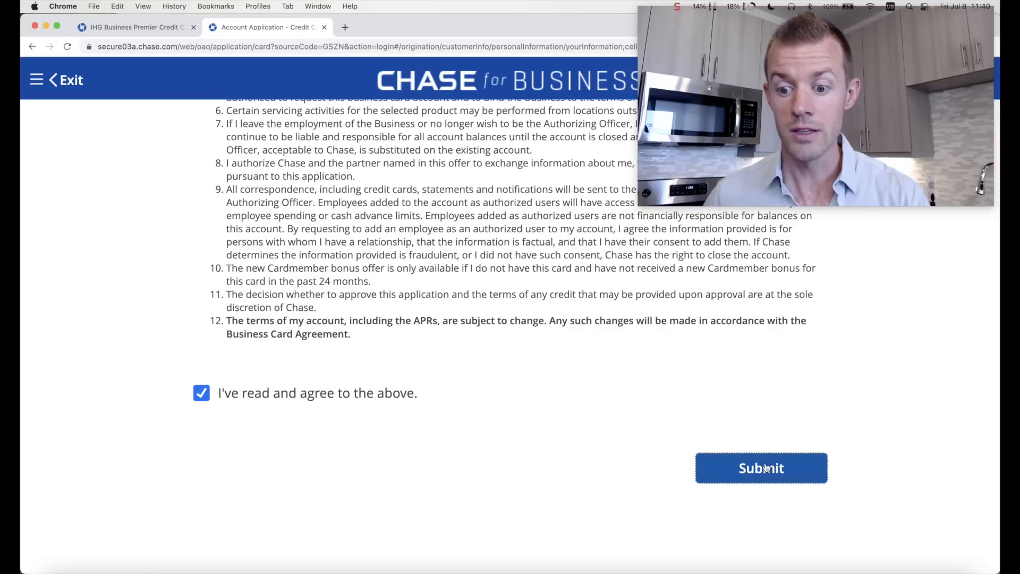
{"action": "left_click", "coordinate": [764, 466]}
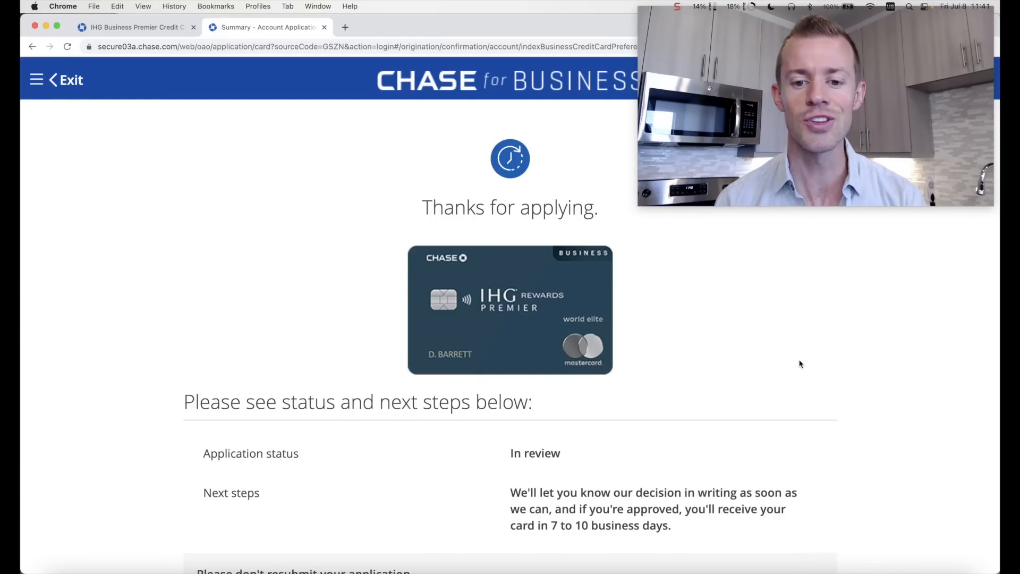
Read the application status and next steps on the confirmation page
{"action": "scroll", "coordinate": [801, 364], "scroll_direction": "down", "scroll_amount": 5}
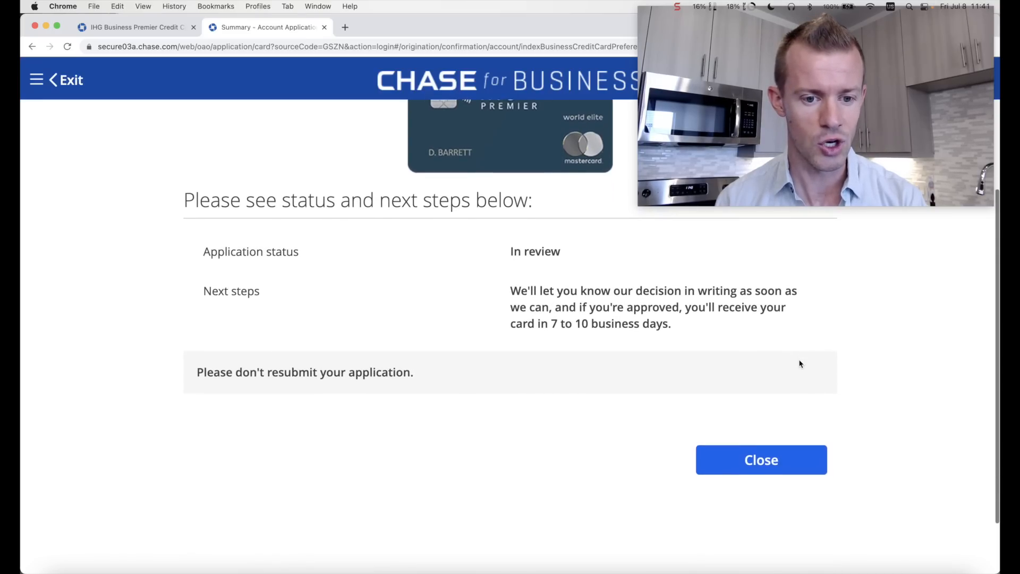
{"action": "scroll", "coordinate": [799, 362], "scroll_direction": "up", "scroll_amount": 6}
{"action": "mouse_move", "coordinate": [775, 50]}
{"action": "left_mouse_down"}
{"action": "mouse_move", "coordinate": [275, 109]}
{"action": "mouse_move", "coordinate": [589, 114]}
{"action": "mouse_move", "coordinate": [777, 47]}
{"action": "left_mouse_up"}
{"action": "left_click", "coordinate": [696, 259]}
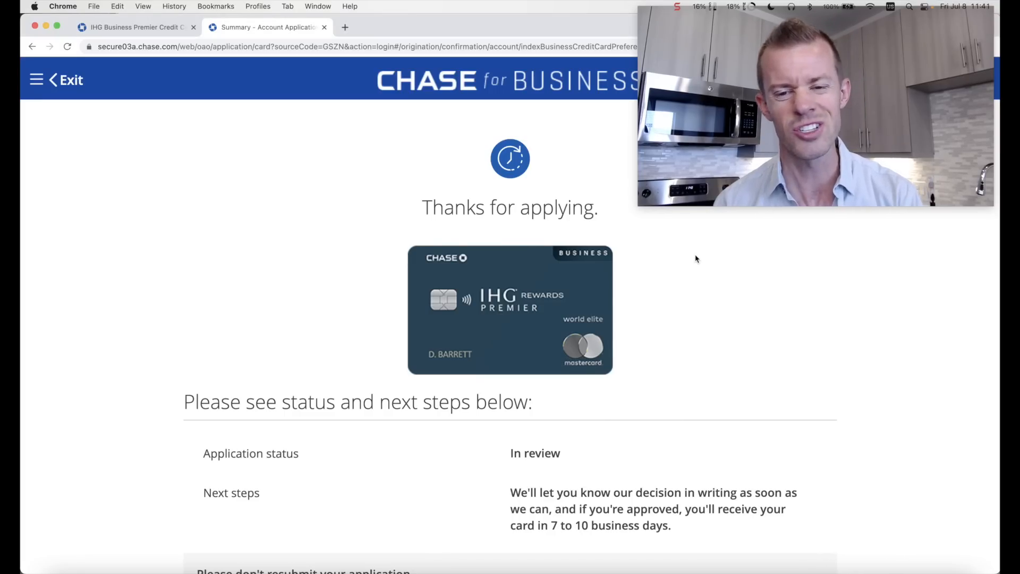
{"action": "scroll", "coordinate": [696, 259], "scroll_direction": "down", "scroll_amount": 3}
{"action": "scroll", "coordinate": [696, 259], "scroll_direction": "down", "scroll_amount": 1}
{"action": "scroll", "coordinate": [696, 259], "scroll_direction": "up", "scroll_amount": 3}
{"action": "scroll", "coordinate": [696, 259], "scroll_direction": "down", "scroll_amount": 2}
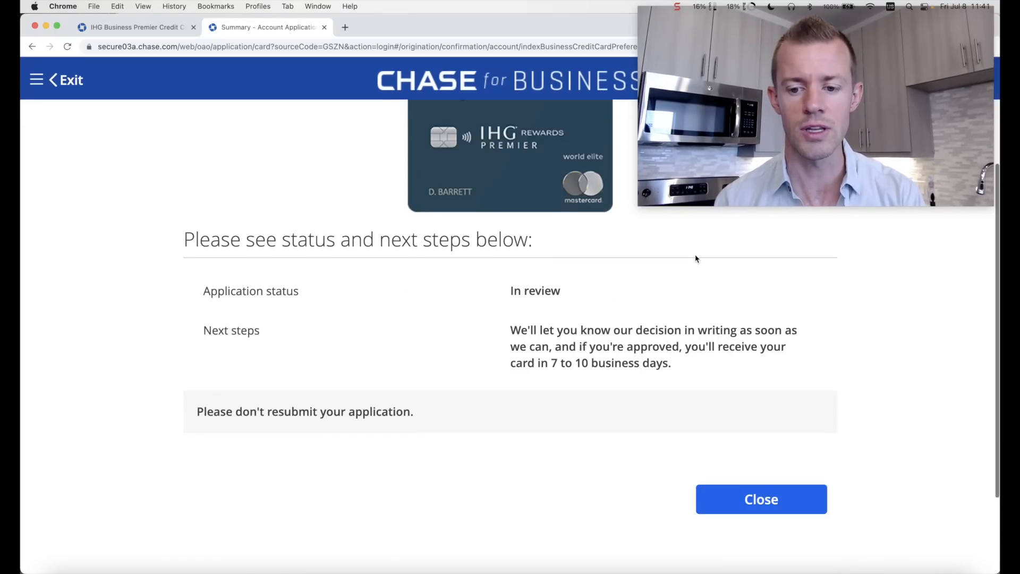
{"action": "scroll", "coordinate": [696, 258], "scroll_direction": "down", "scroll_amount": 1}
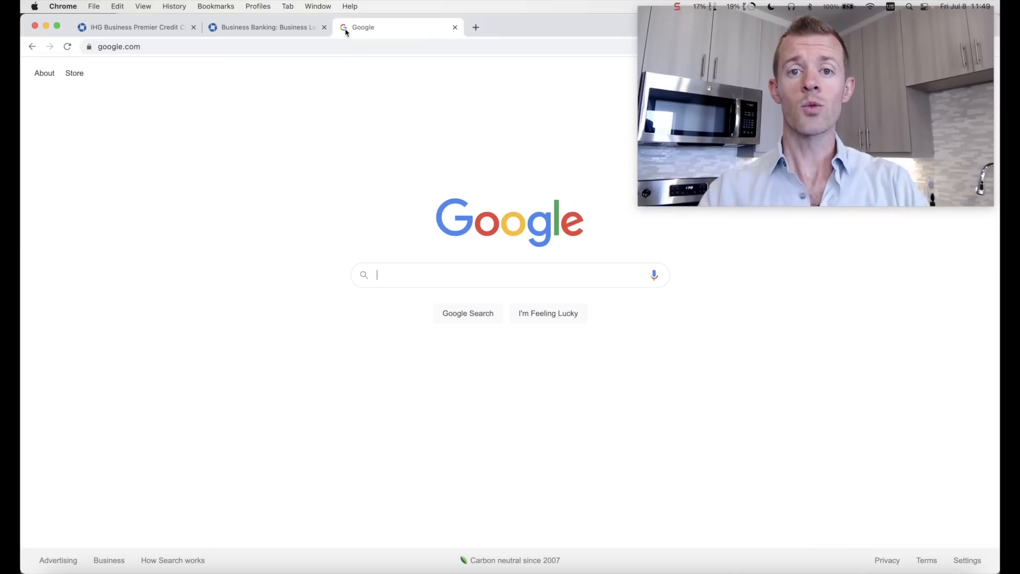
Search Google for "chase reconsideration line" and enlarge the results to read the featured answer
{"action": "type", "text": "chase recon"}
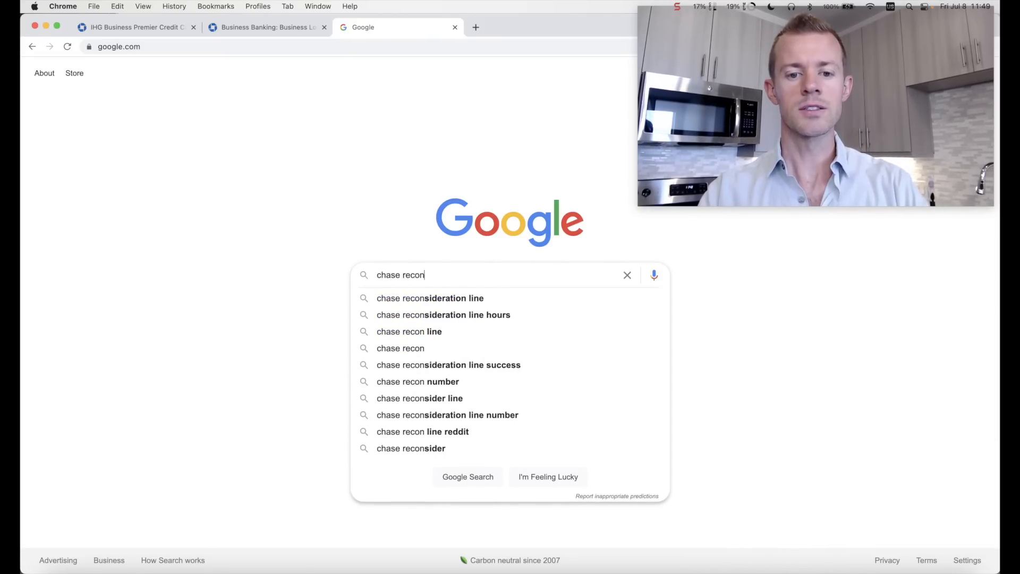
{"action": "key", "text": "Down"}
{"action": "key", "text": "Return"}
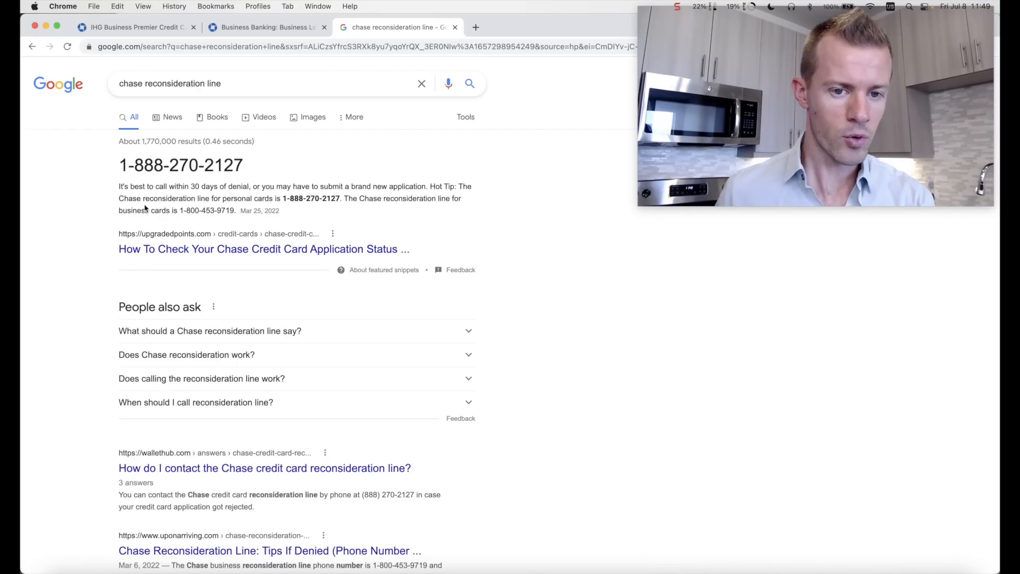
{"action": "scroll", "coordinate": [129, 190], "scroll_direction": "up", "scroll_amount": 5}
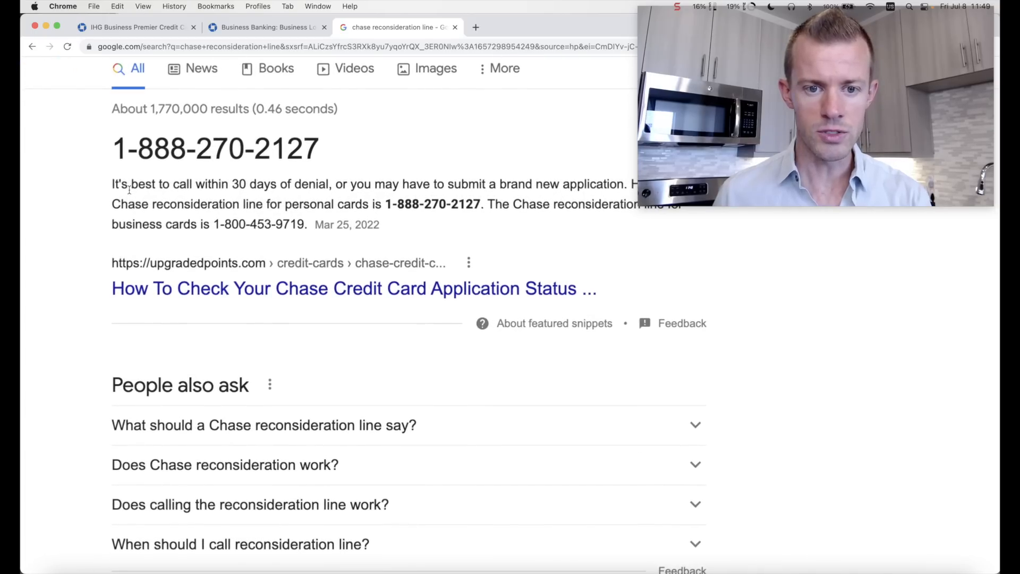